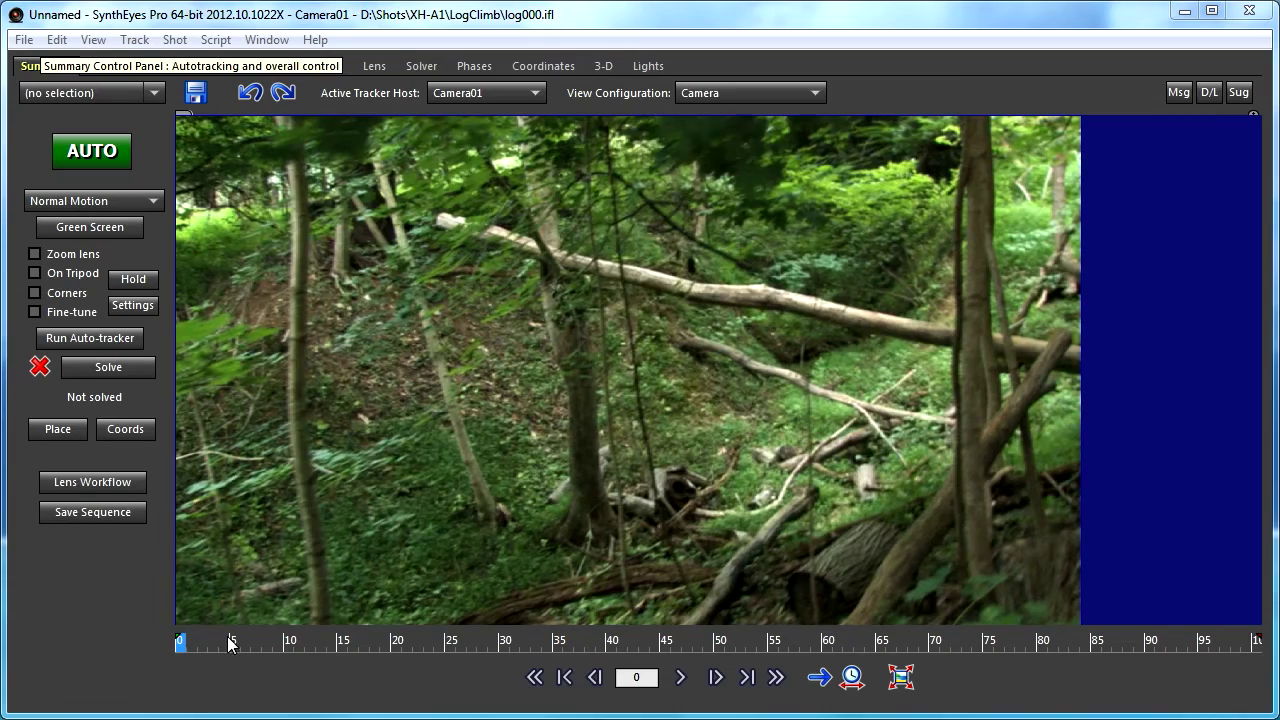
Step: Preview the woods footage by scrubbing and playing it, ending on the first frame
left_click_drag(229, 643, 143, 598)
key("space")
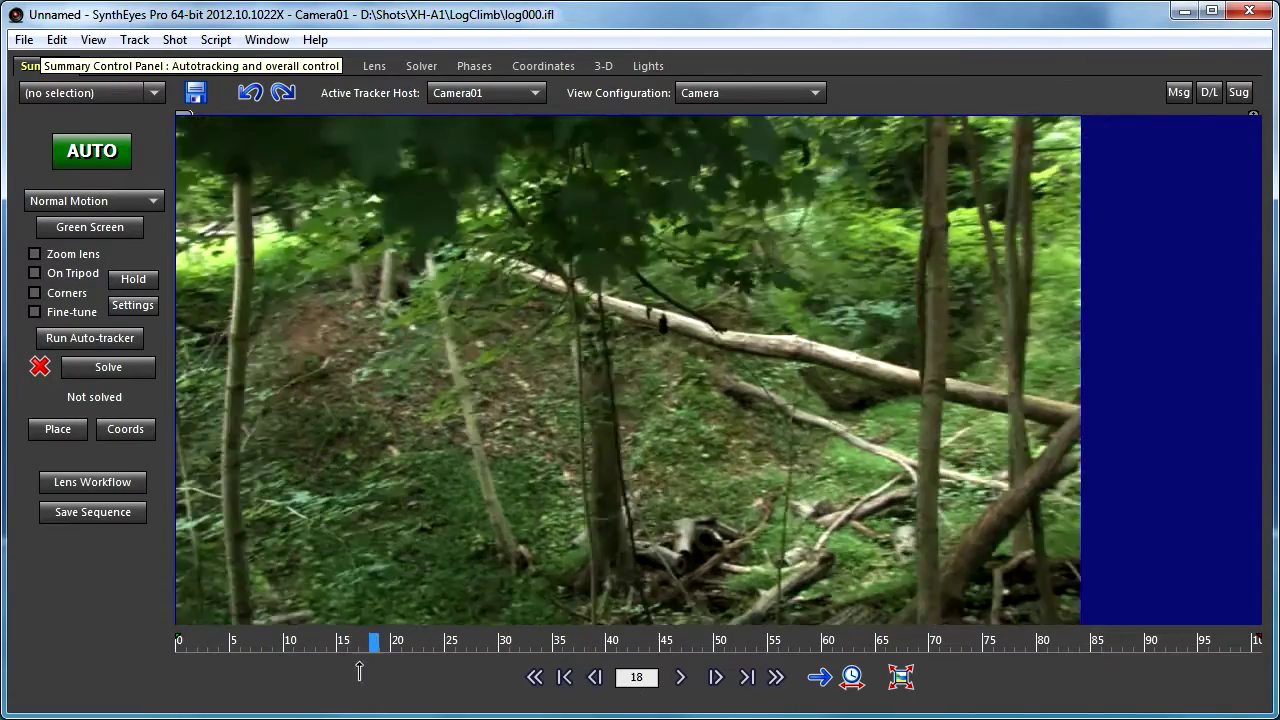
left_click_drag(371, 645, 177, 654)
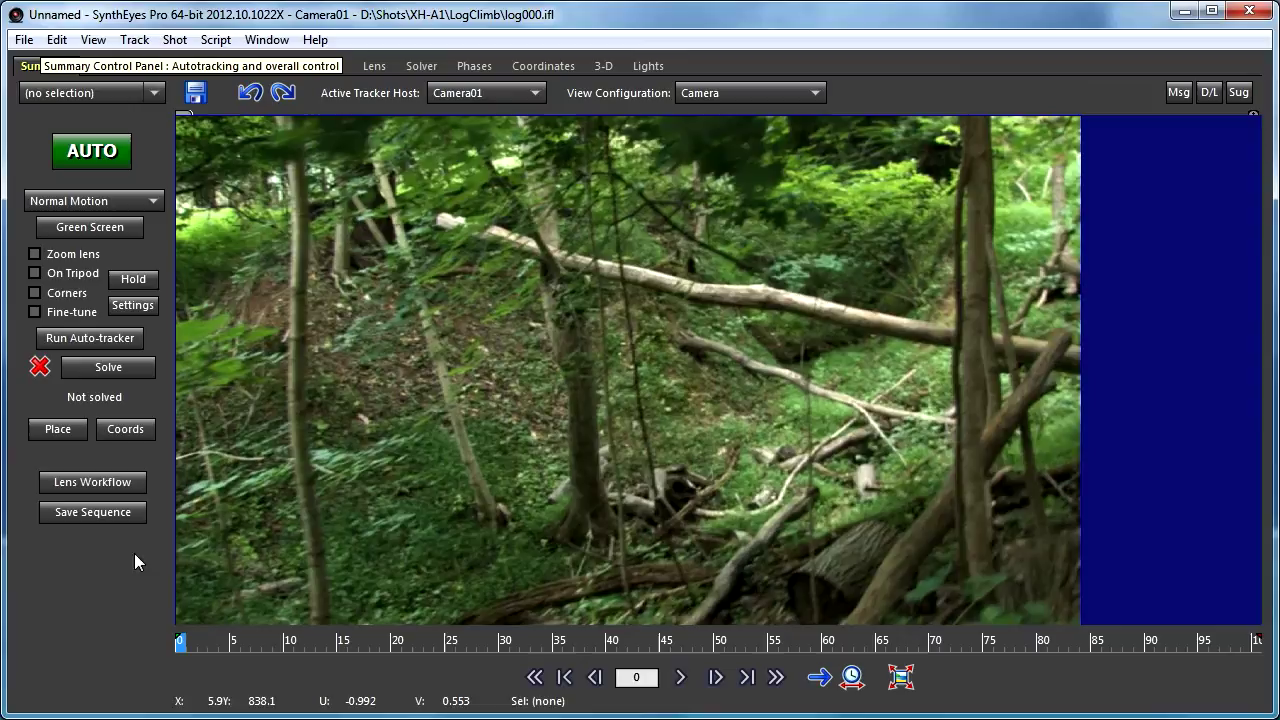
Step: Auto-track and solve the shot, then delete bad trackers with Clean up trackers
left_click(112, 152)
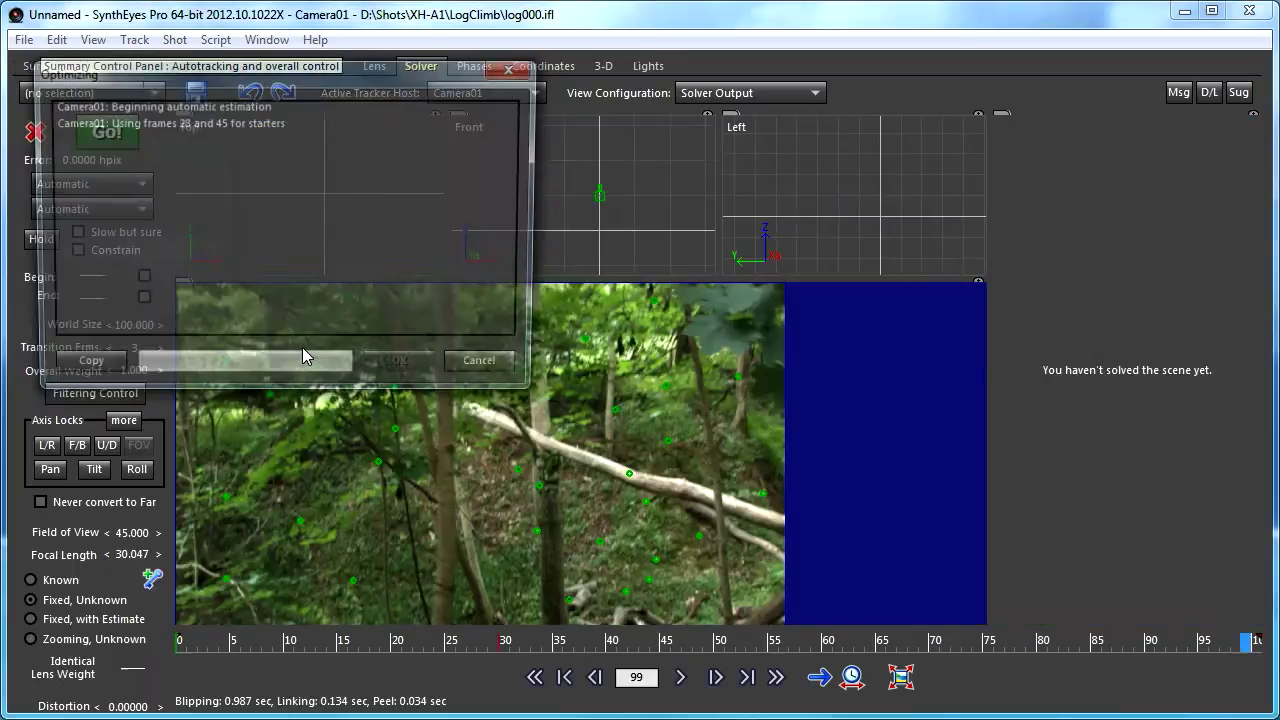
left_click(400, 362)
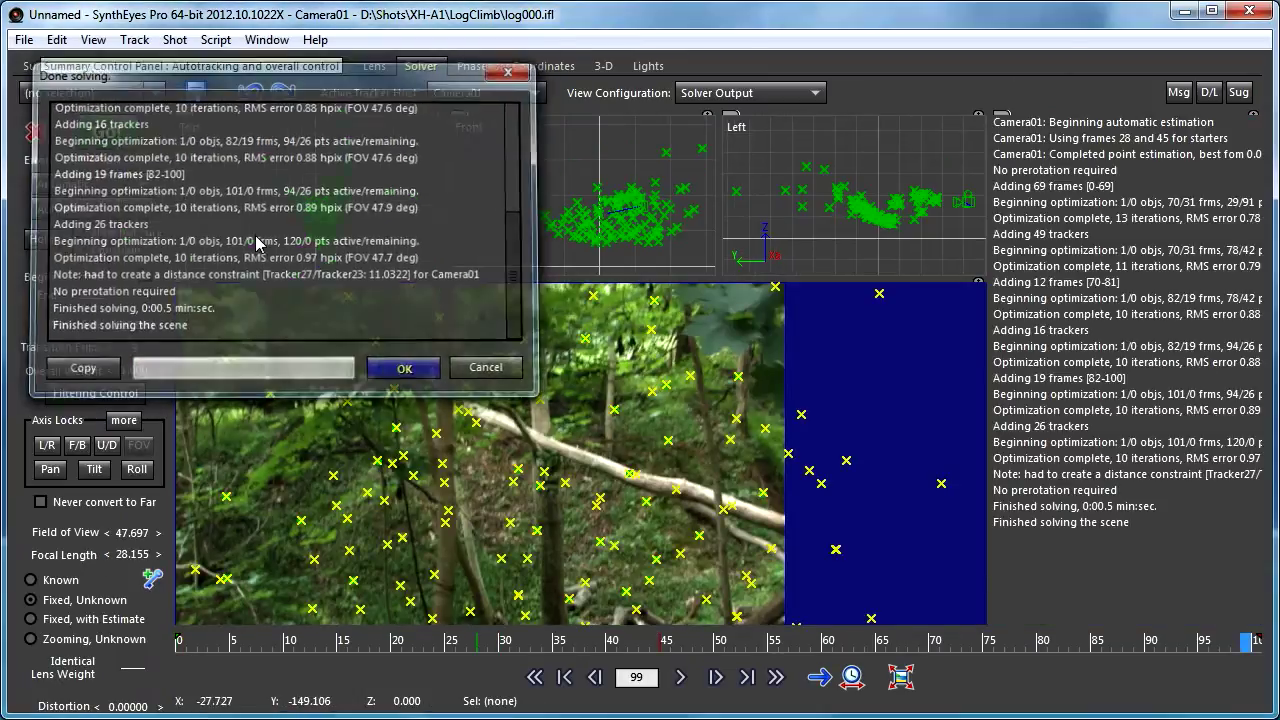
left_click(134, 40)
left_click(180, 84)
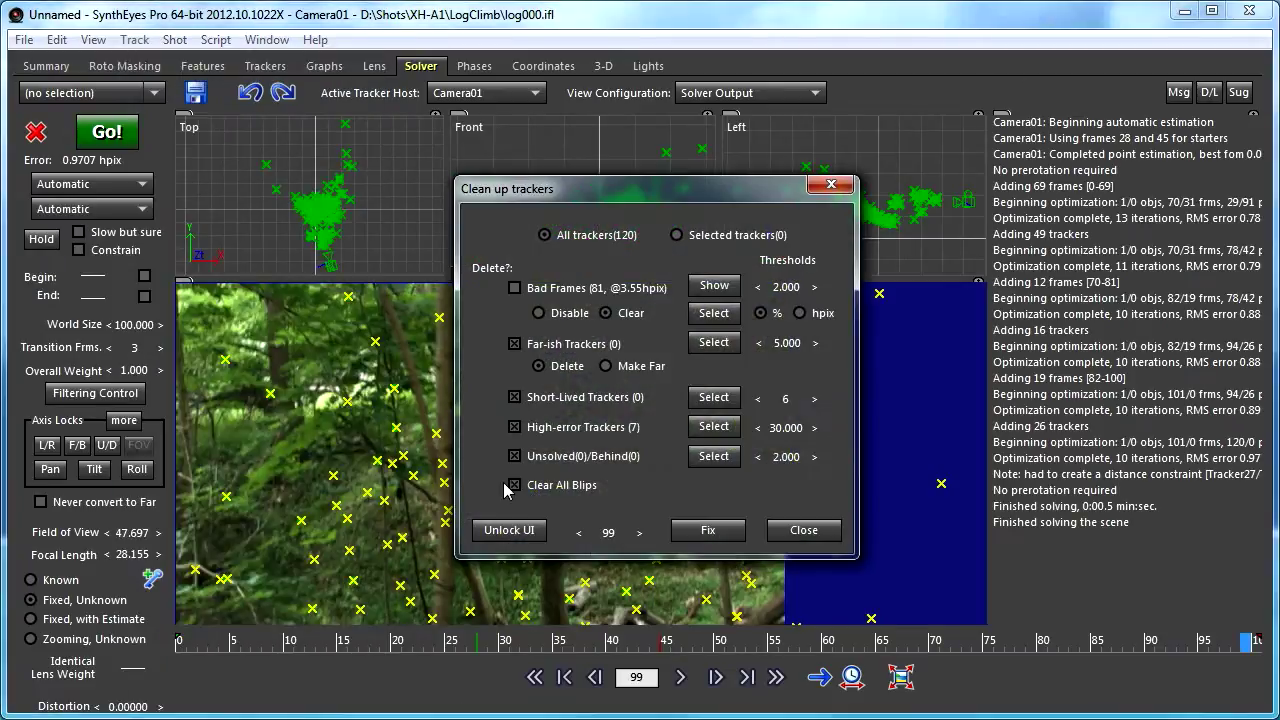
Step: Re-solve in Refine mode, reaching 0.8130 hpix error
left_click(705, 530)
left_click(83, 183)
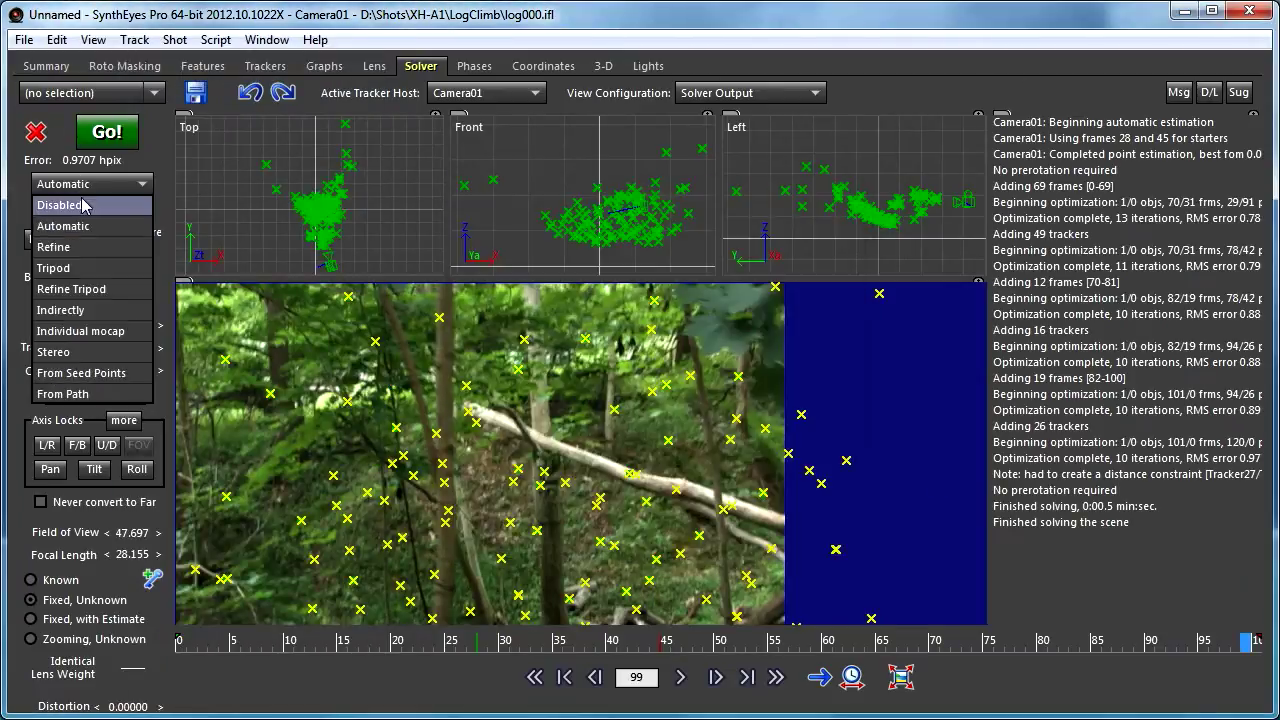
left_click(87, 247)
left_click(106, 131)
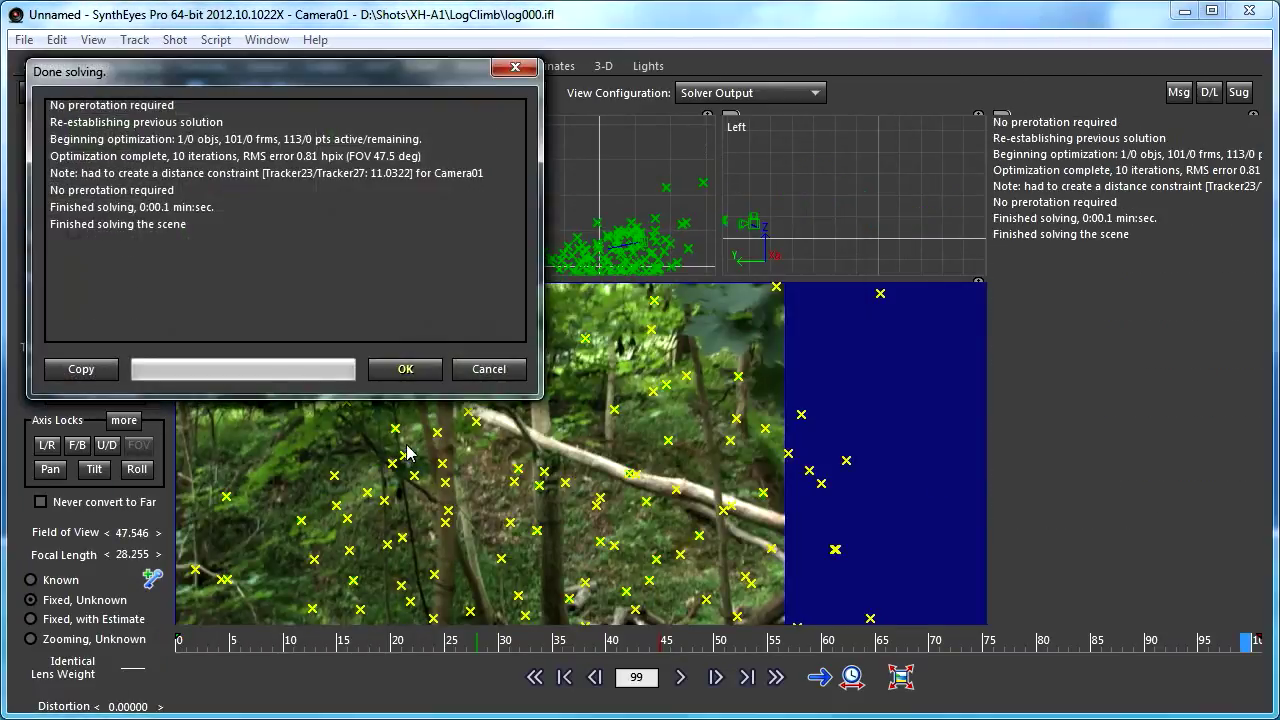
left_click(392, 376)
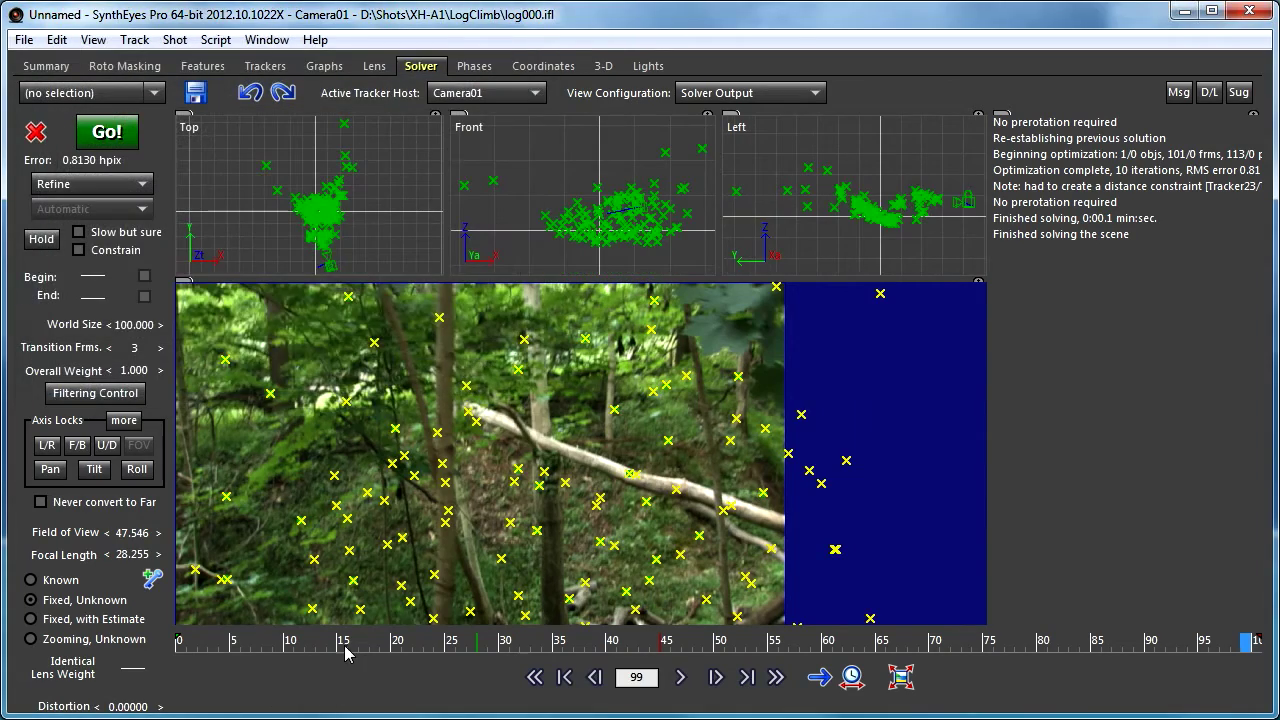
Step: Select Tracker88 on the forest floor at the shot's start, then show the 3-D room
left_click_drag(350, 648, 190, 646)
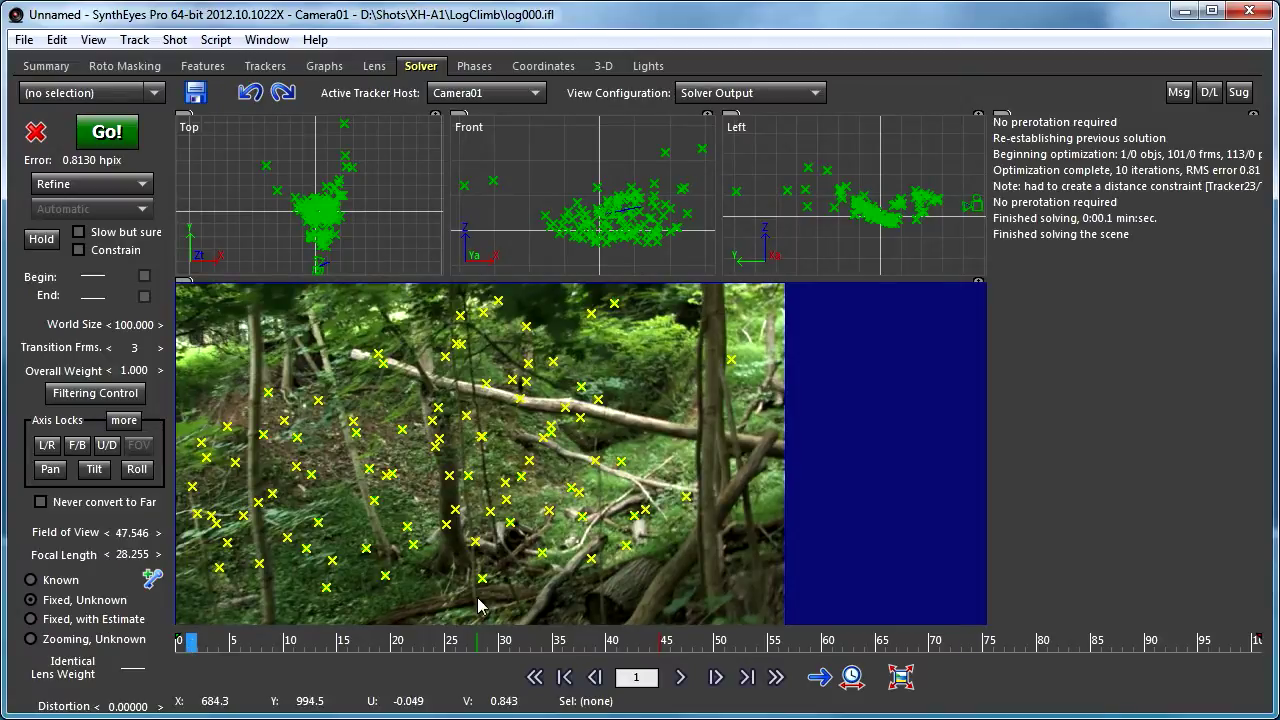
left_click(550, 511)
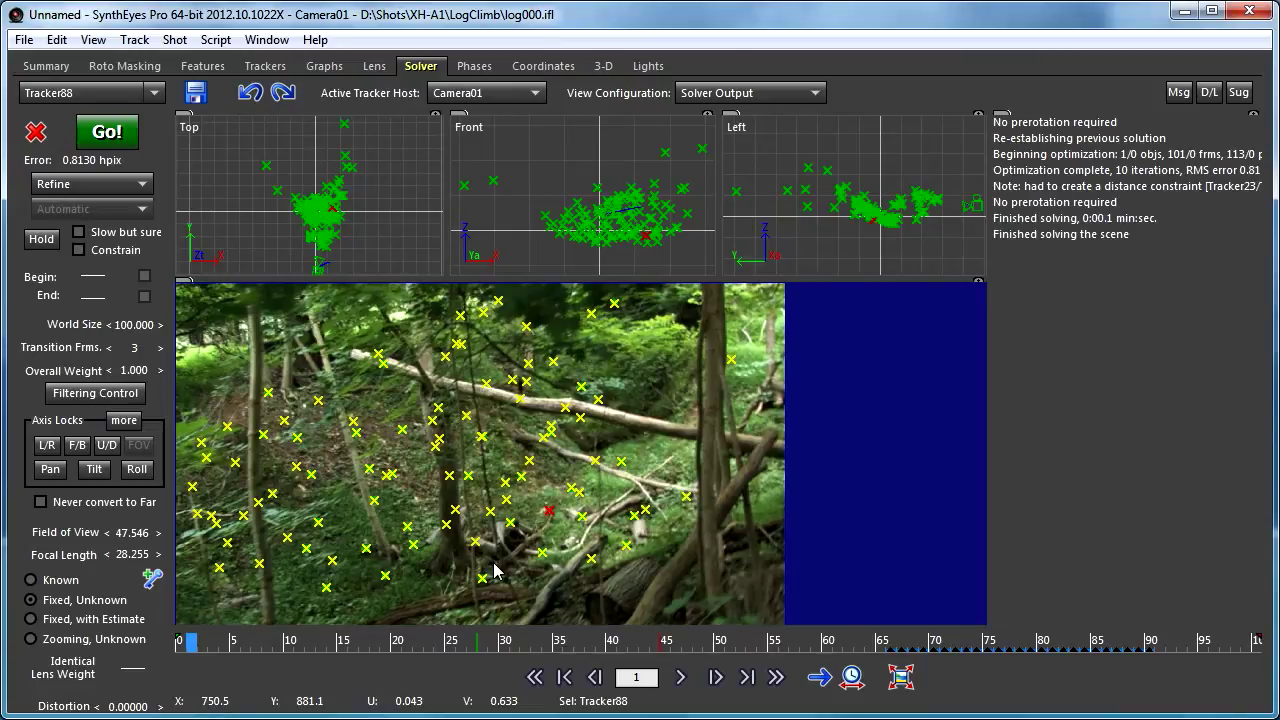
left_click(604, 66)
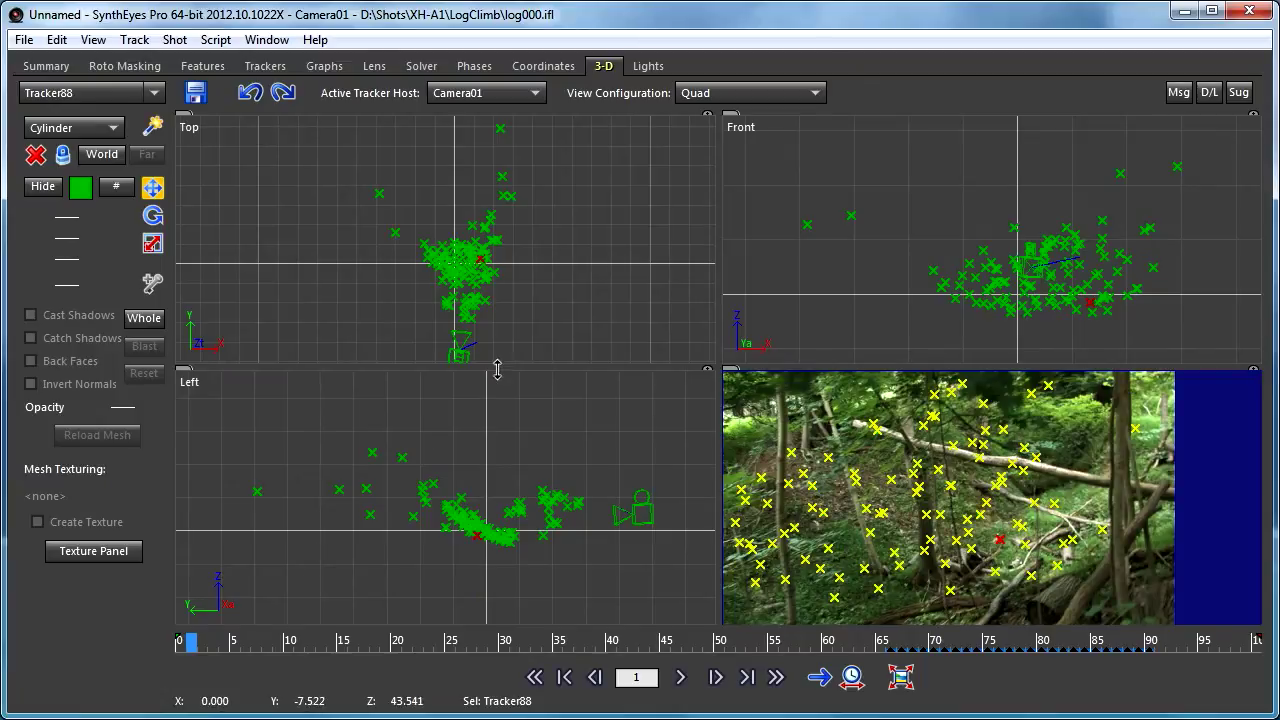
Step: Make Tracker88 pink (Red 255, Green 0, Blue 128)
left_click(84, 188)
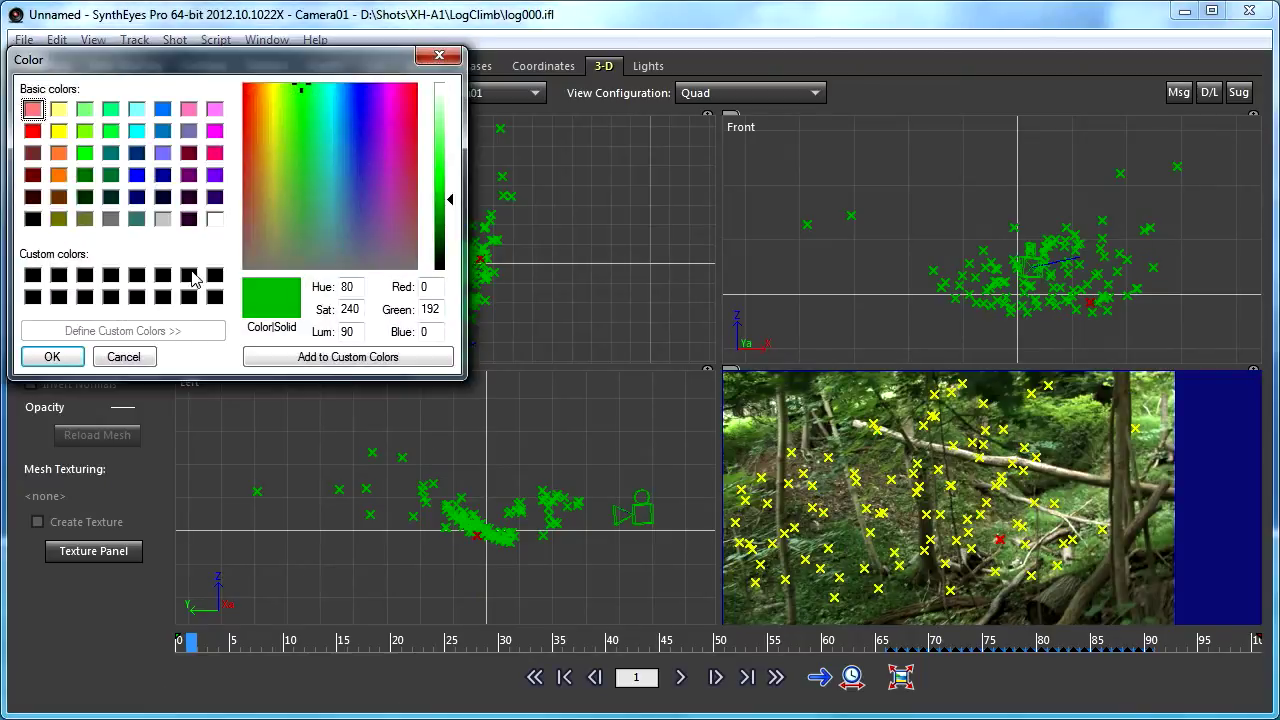
left_click(214, 154)
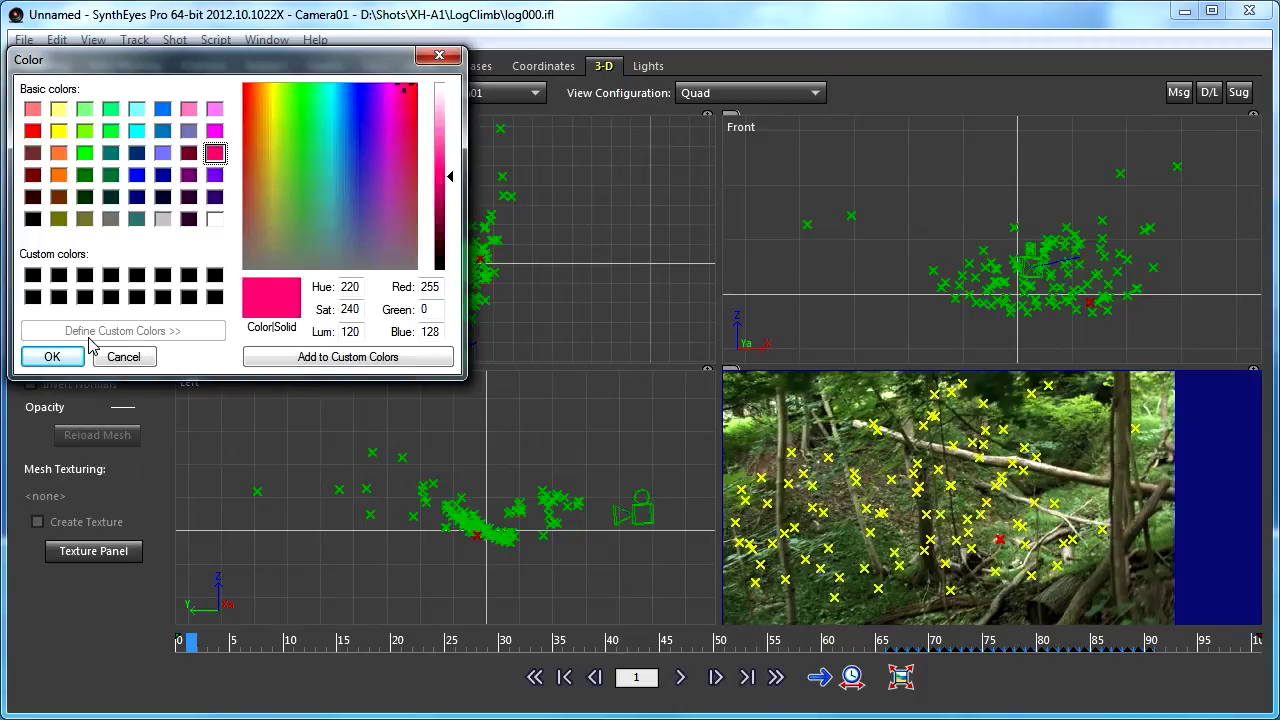
left_click(55, 357)
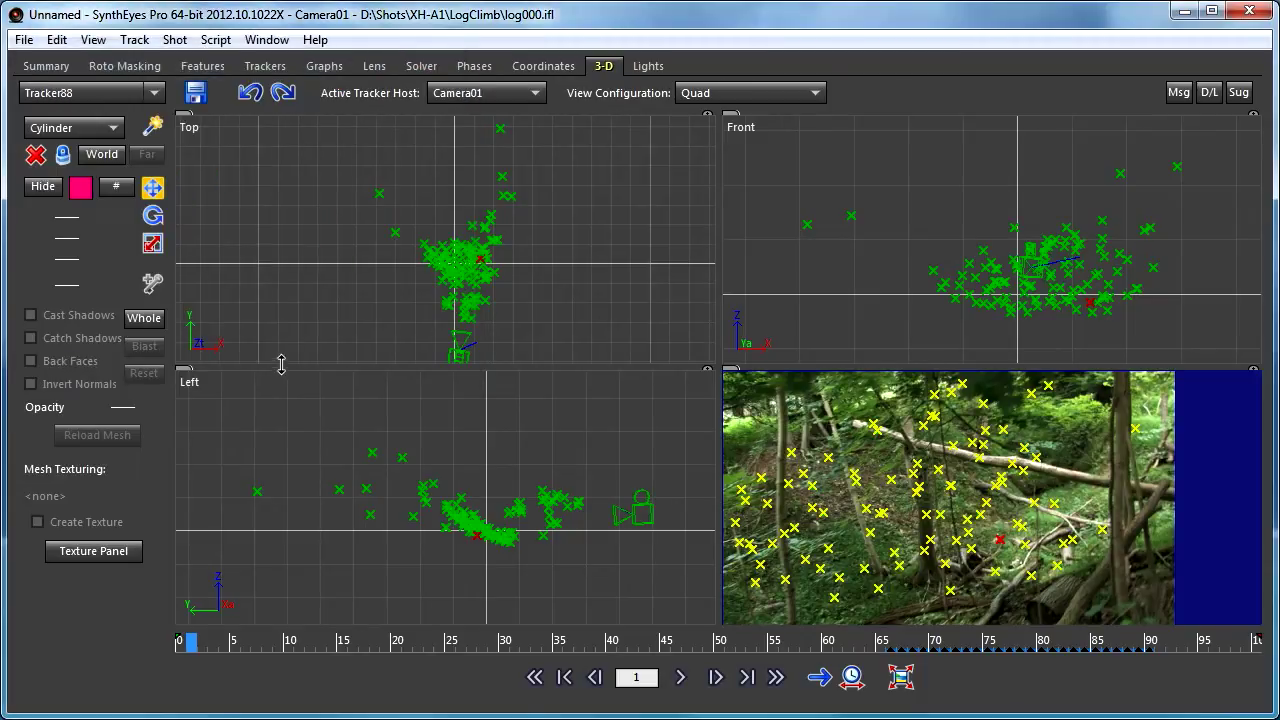
Step: With Whole and Lock Selection on, move Camera01 so pink Tracker88 sits at the origin
left_click(143, 318)
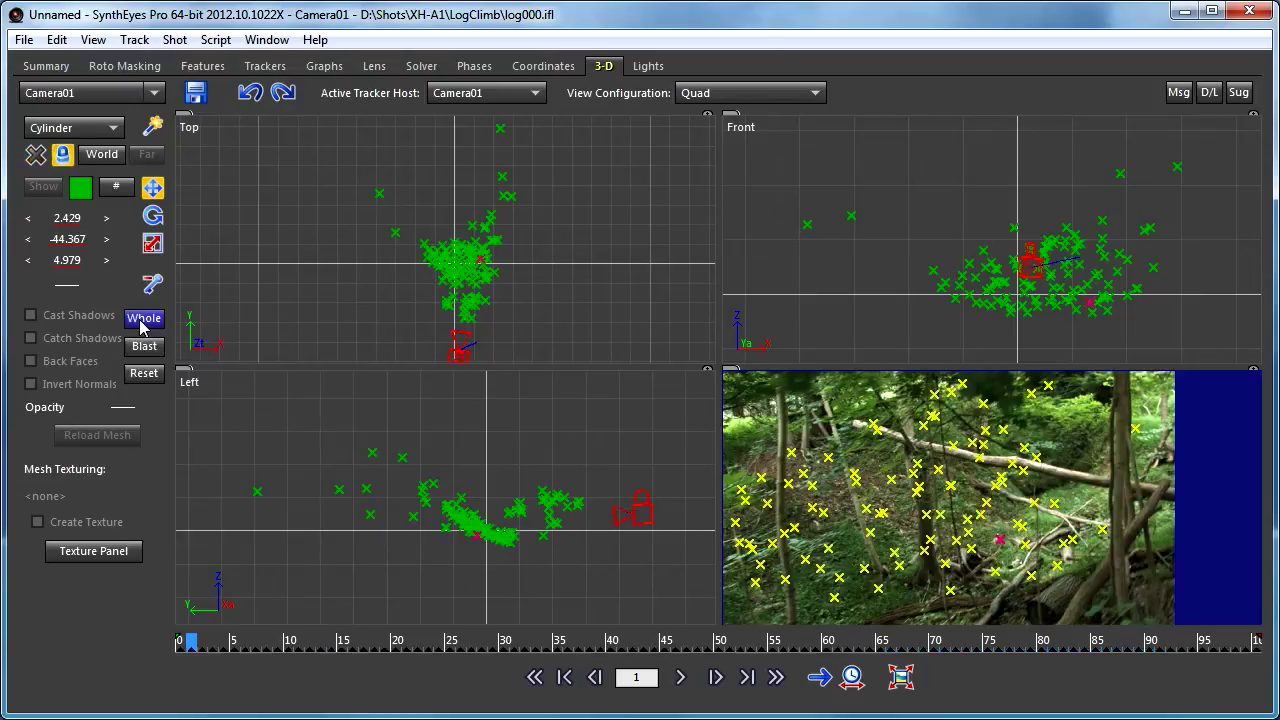
left_click(62, 155)
left_click_drag(400, 286, 371, 289)
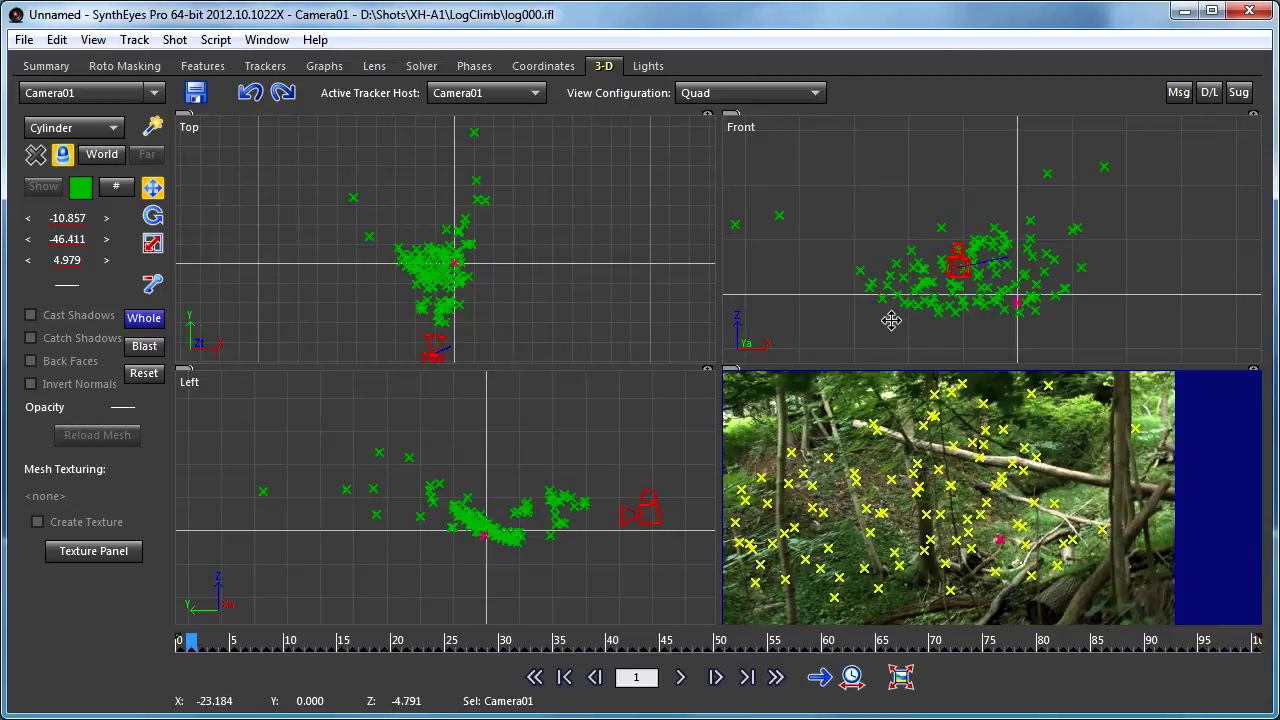
mouse_move(885, 322)
left_mouse_down()
mouse_move(871, 309)
mouse_move(882, 315)
left_mouse_up()
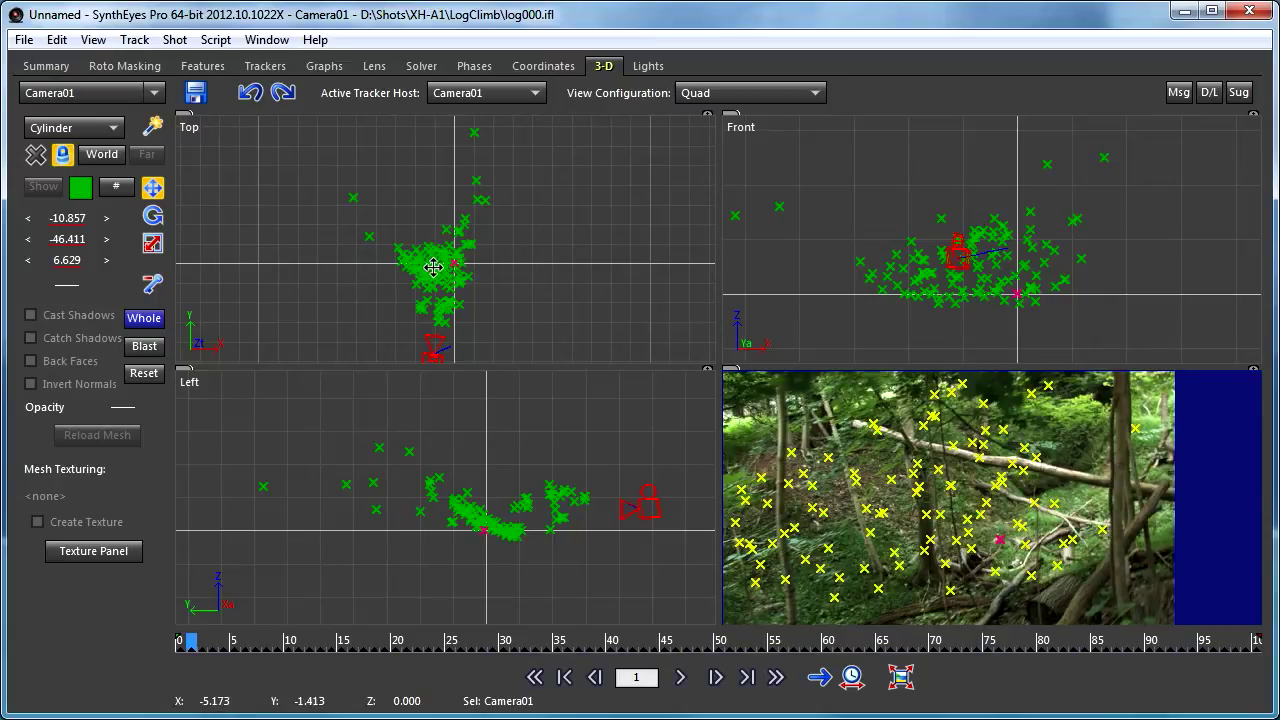
scroll(470, 263, "up", 5)
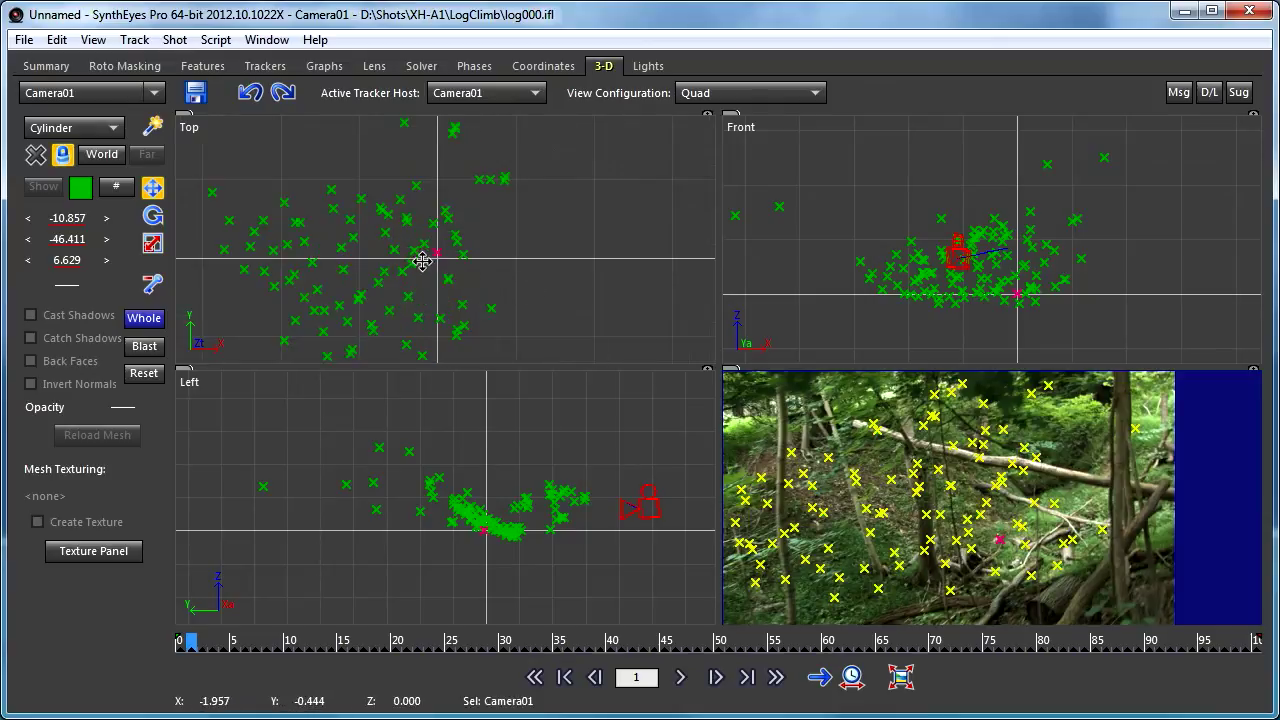
left_click_drag(417, 271, 420, 277)
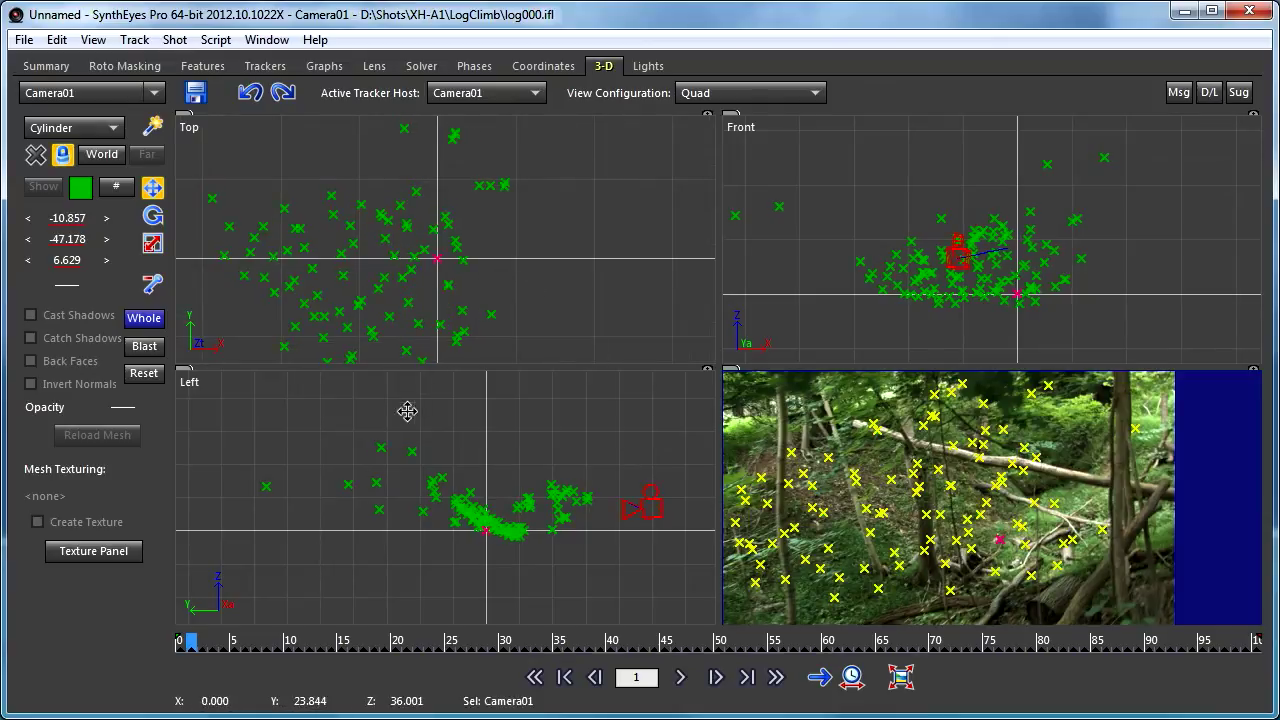
Step: Turn off Whole and Lock Selection, leaving the camera deselected
left_click(143, 318)
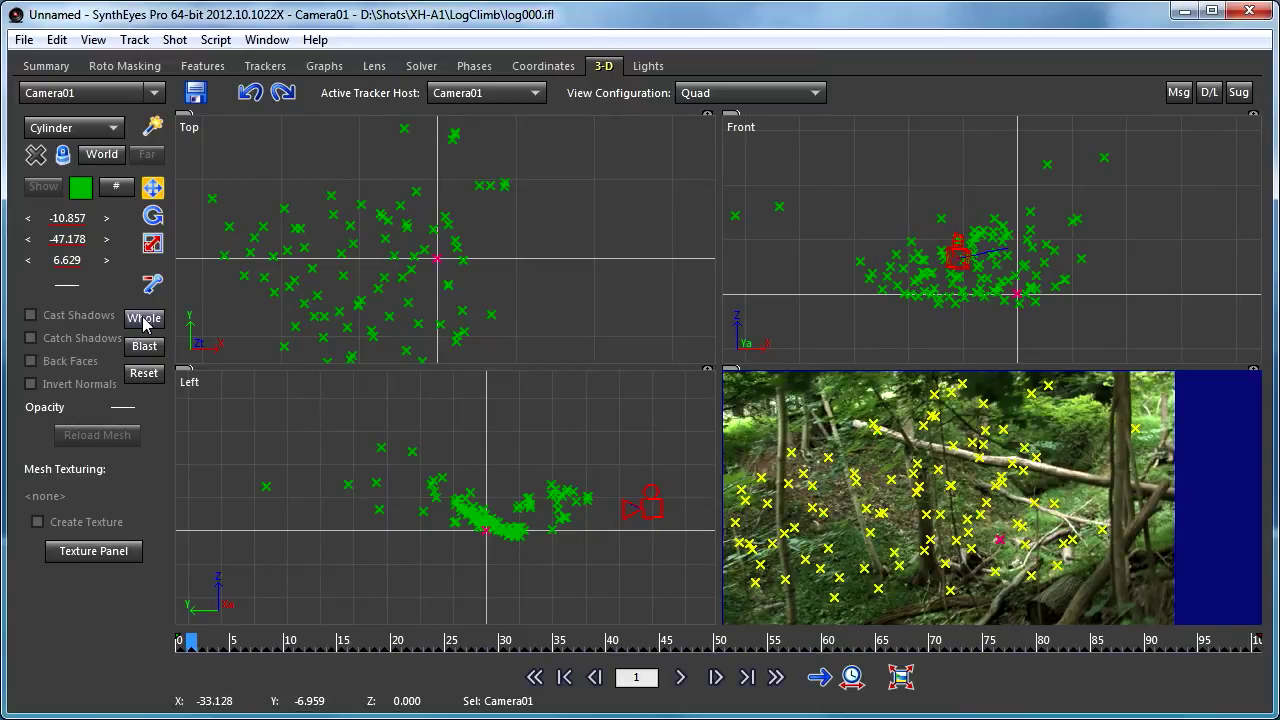
right_click(277, 134)
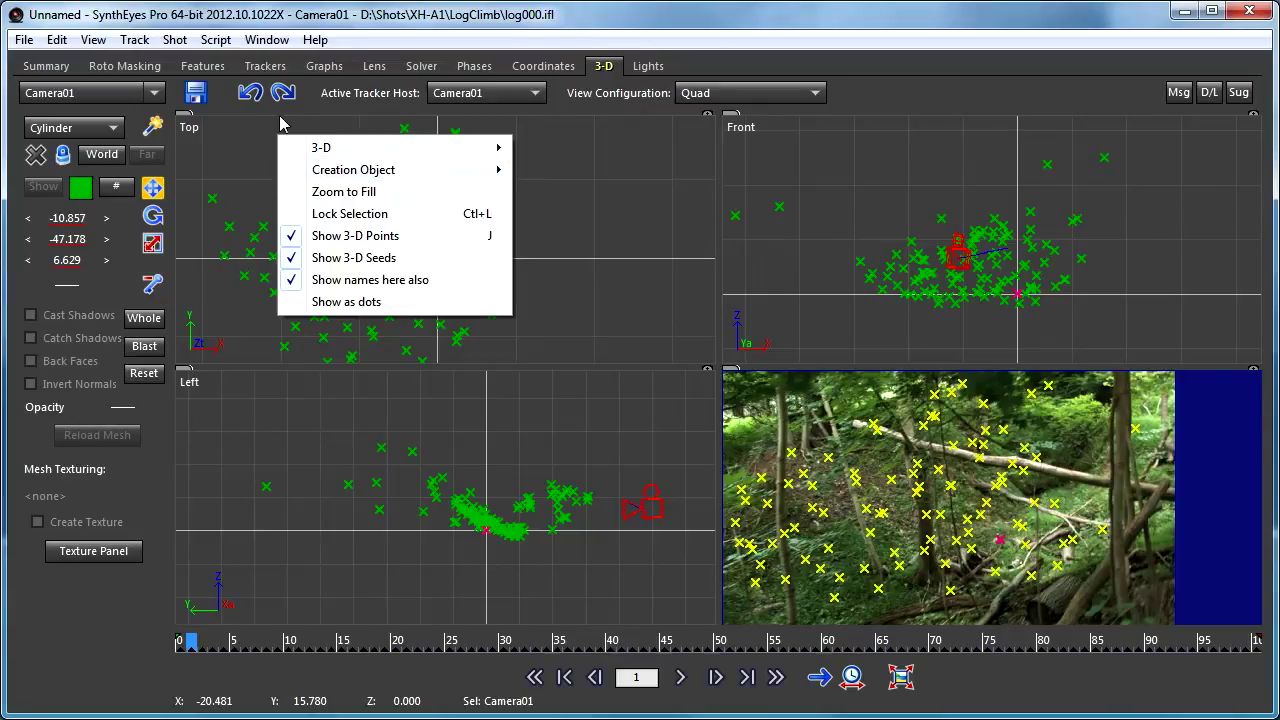
left_click(235, 136)
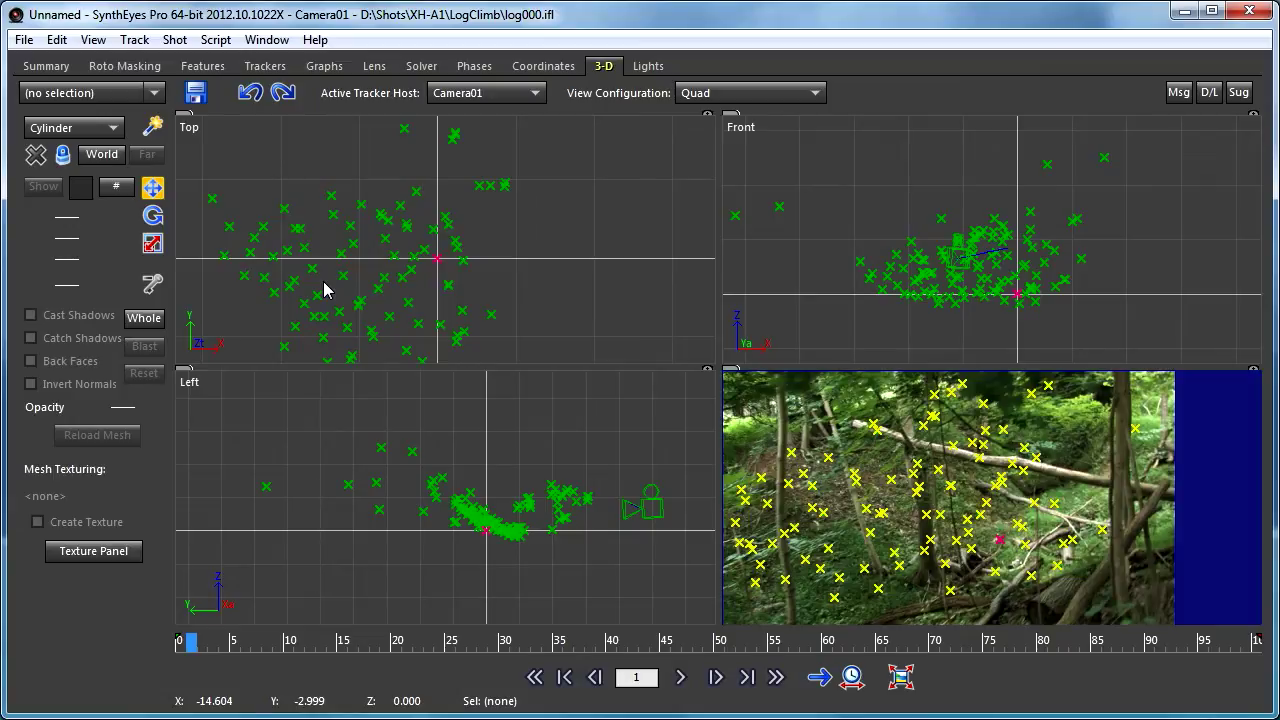
Step: Create a thin Cylinder01 (1.490×1.490×12.902) at the origin on Tracker88
left_click(152, 128)
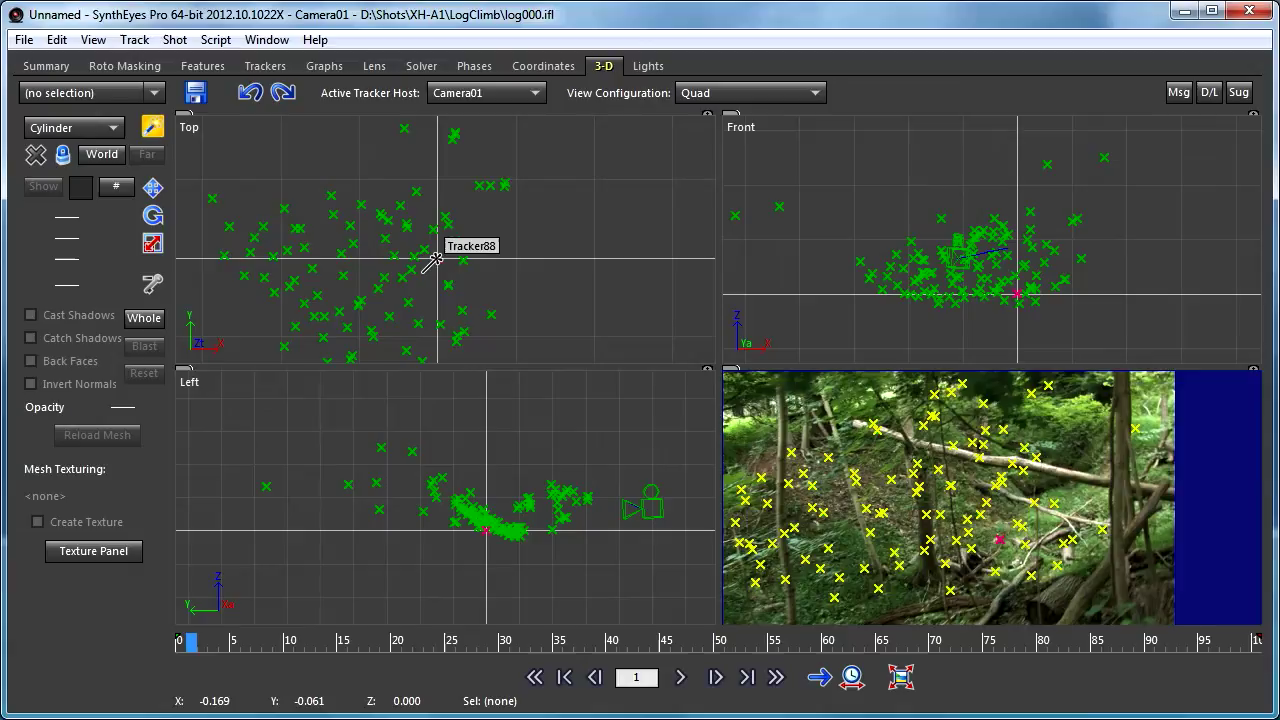
left_click(435, 259)
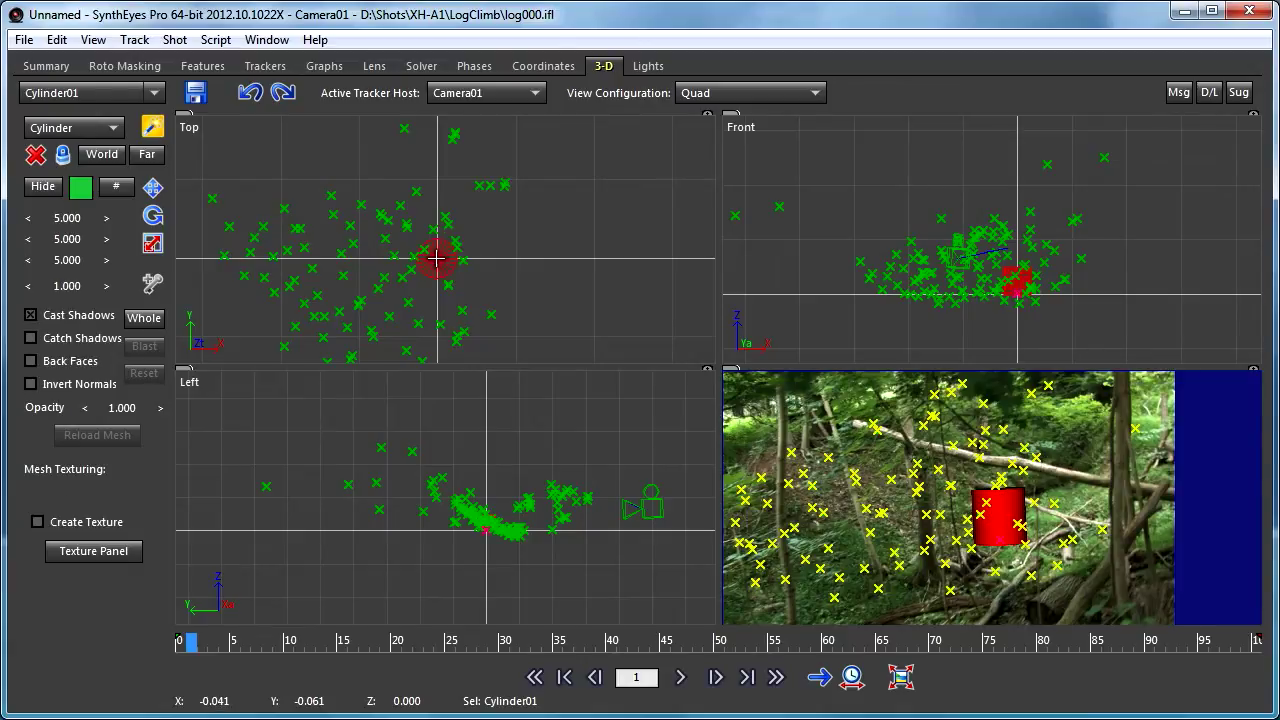
left_click_drag(435, 259, 432, 150)
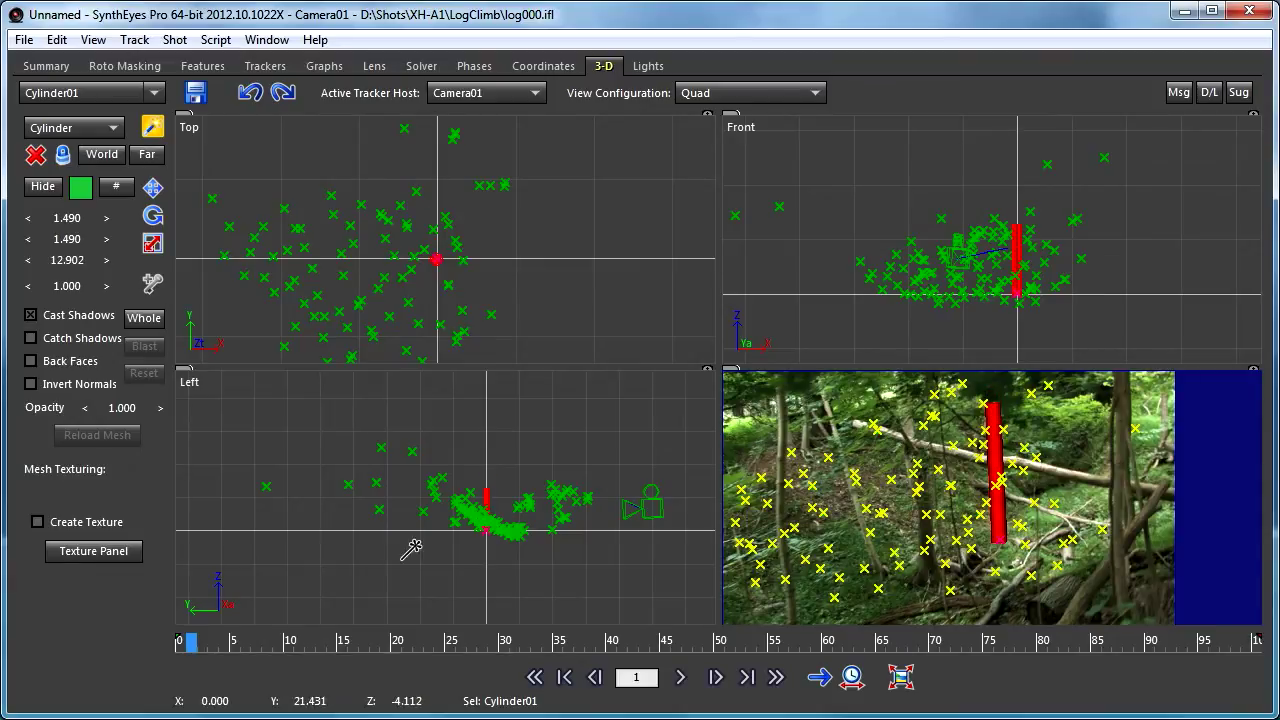
Step: Scrub the shot to confirm the cylinder stays locked to the footage
left_click(213, 642)
left_click_drag(213, 642, 1235, 642)
left_click_drag(1186, 684, 158, 650)
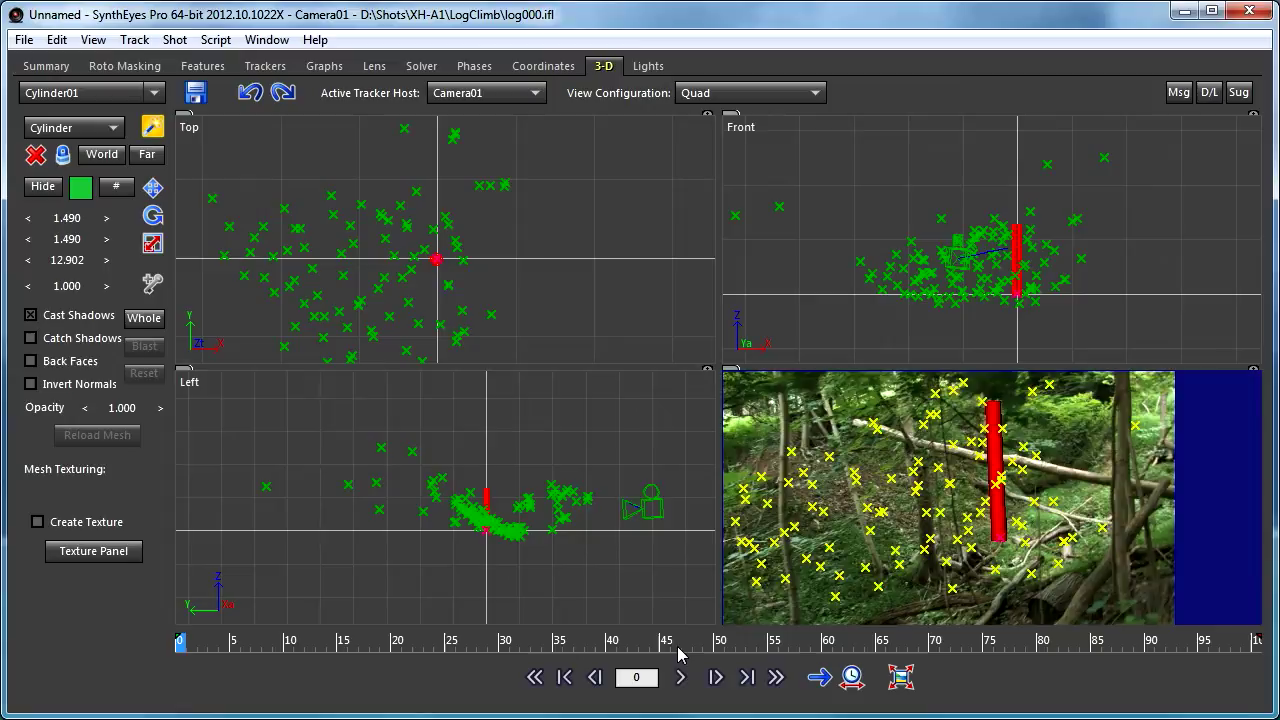
Step: Rotate the whole scene with Camera01 to align the cylinder with the footage
left_click(848, 642)
mouse_move(868, 645)
left_mouse_down()
mouse_move(175, 640)
mouse_move(152, 622)
left_mouse_up()
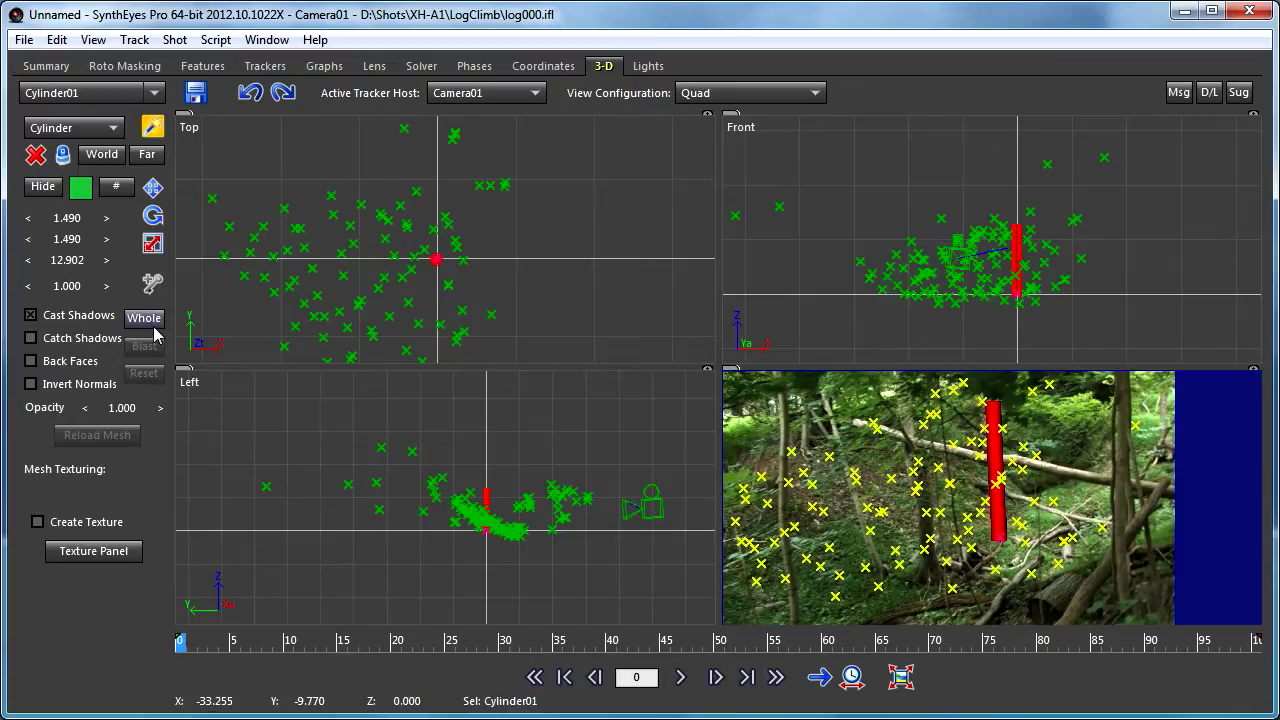
left_click(145, 319)
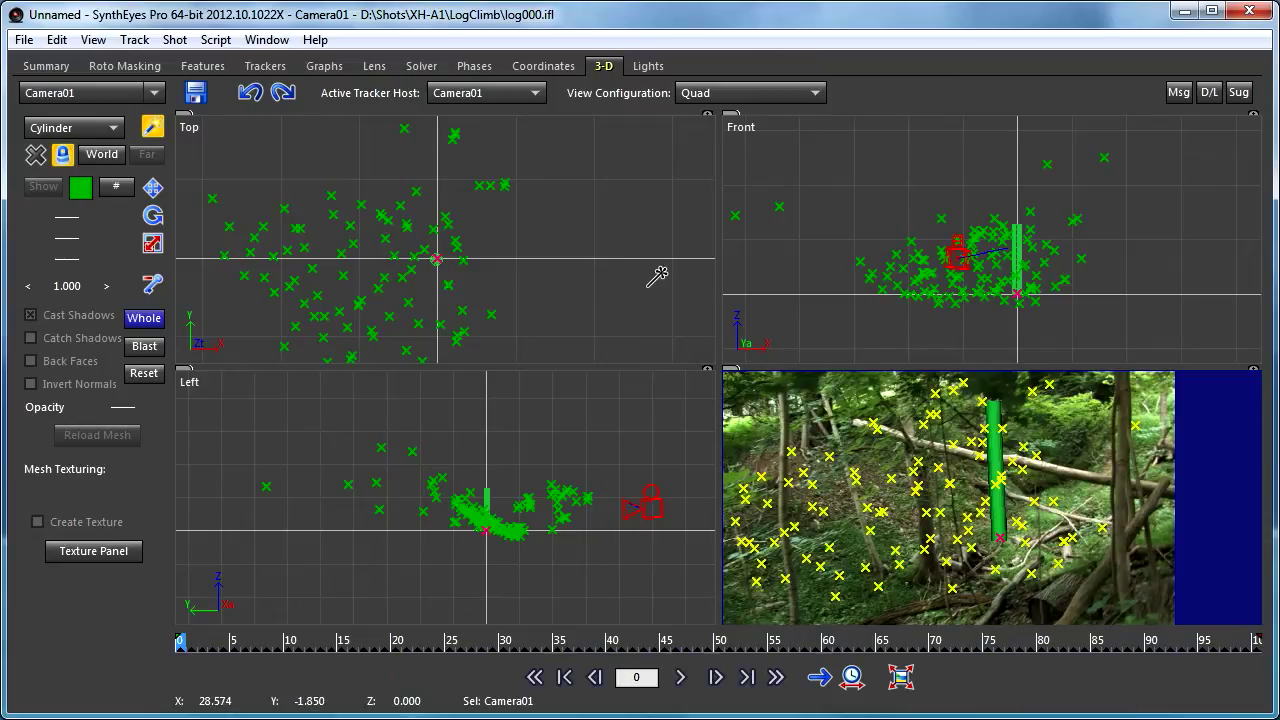
key("r")
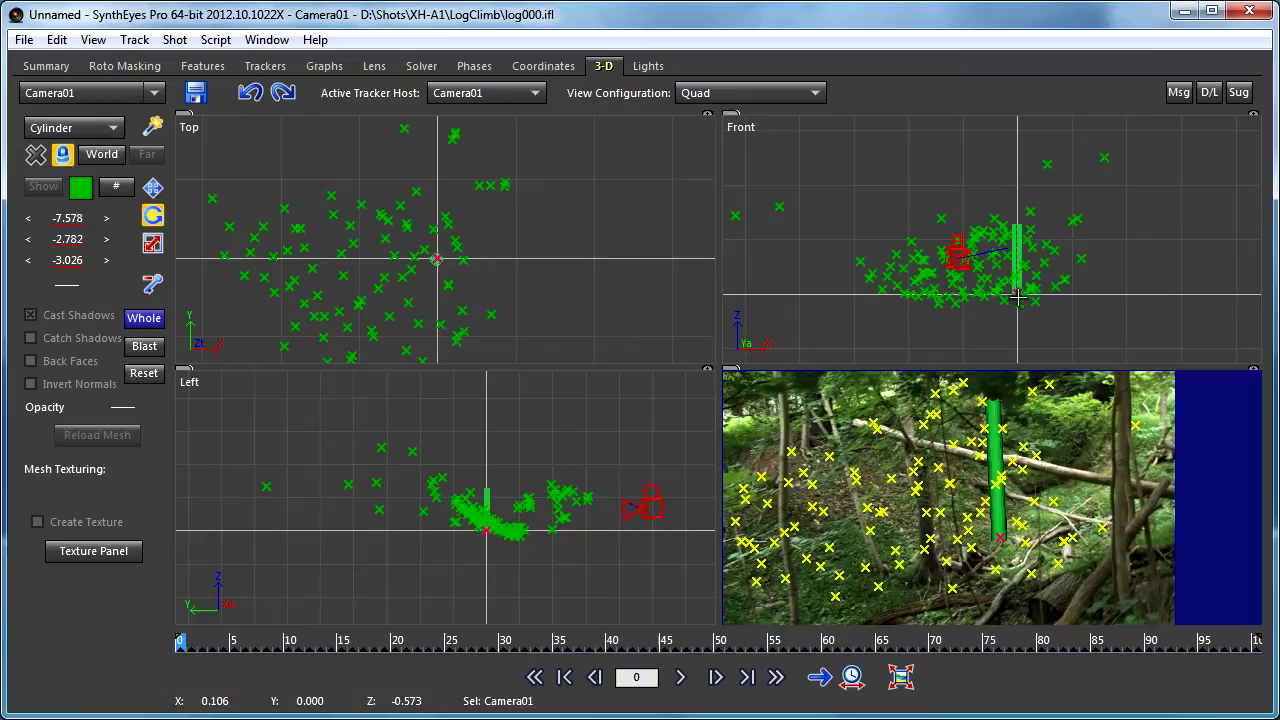
mouse_move(1018, 296)
left_mouse_down()
mouse_move(1017, 354)
mouse_move(1023, 234)
mouse_move(1034, 291)
mouse_move(1017, 328)
mouse_move(1023, 283)
mouse_move(1024, 309)
left_mouse_up()
mouse_move(1027, 297)
left_mouse_down()
mouse_move(1030, 318)
mouse_move(1024, 295)
left_mouse_up()
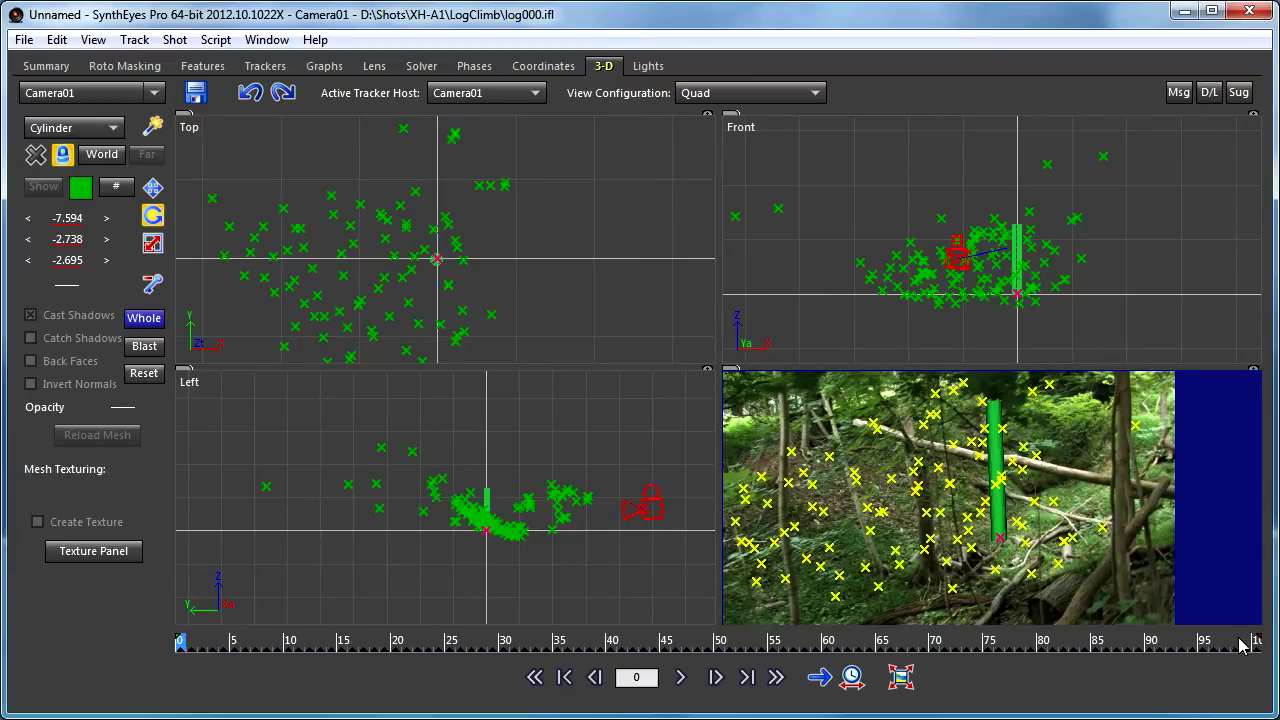
Step: Scrub and play the shot to review alignment, stopping on frame 5
left_click_drag(1240, 645, 212, 641)
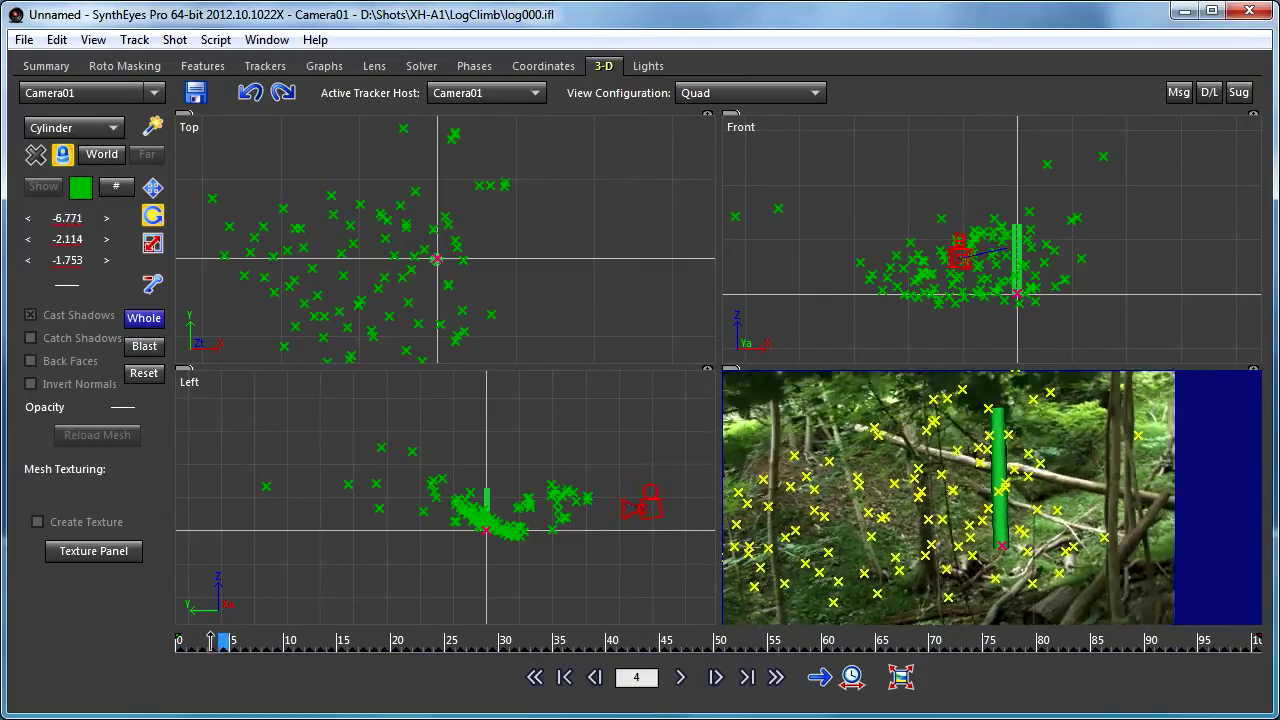
key("space")
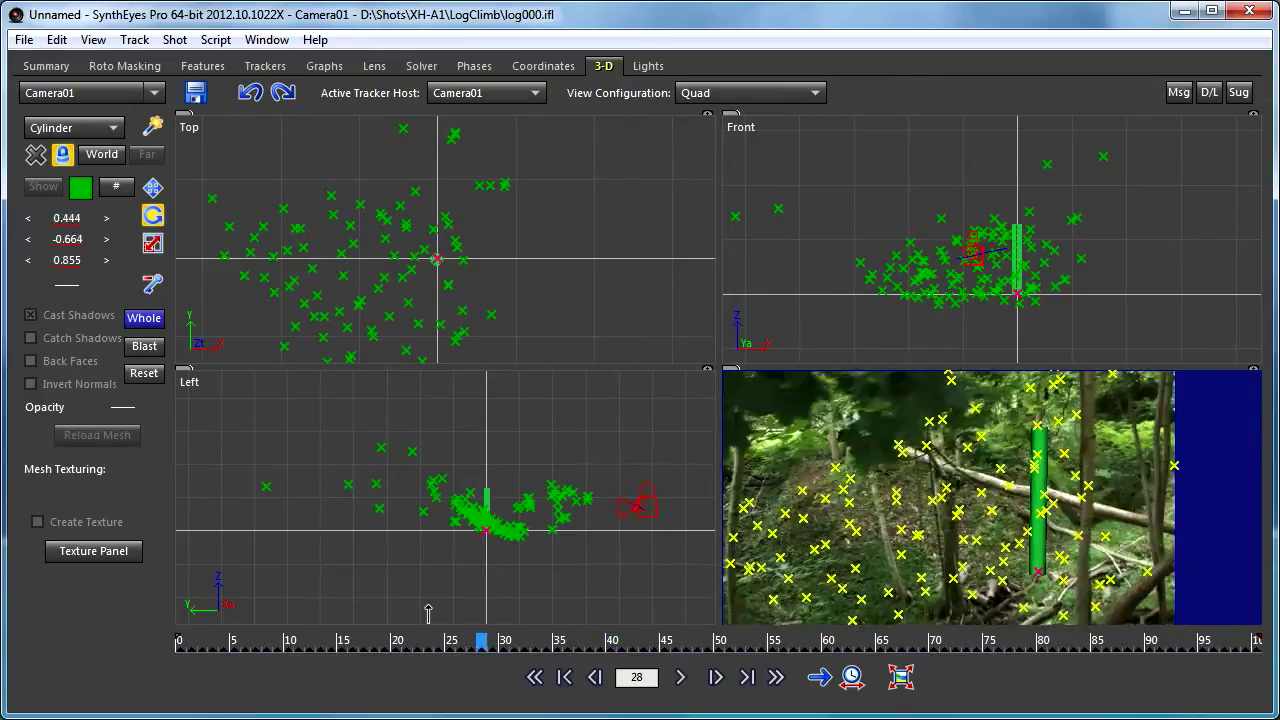
key("space")
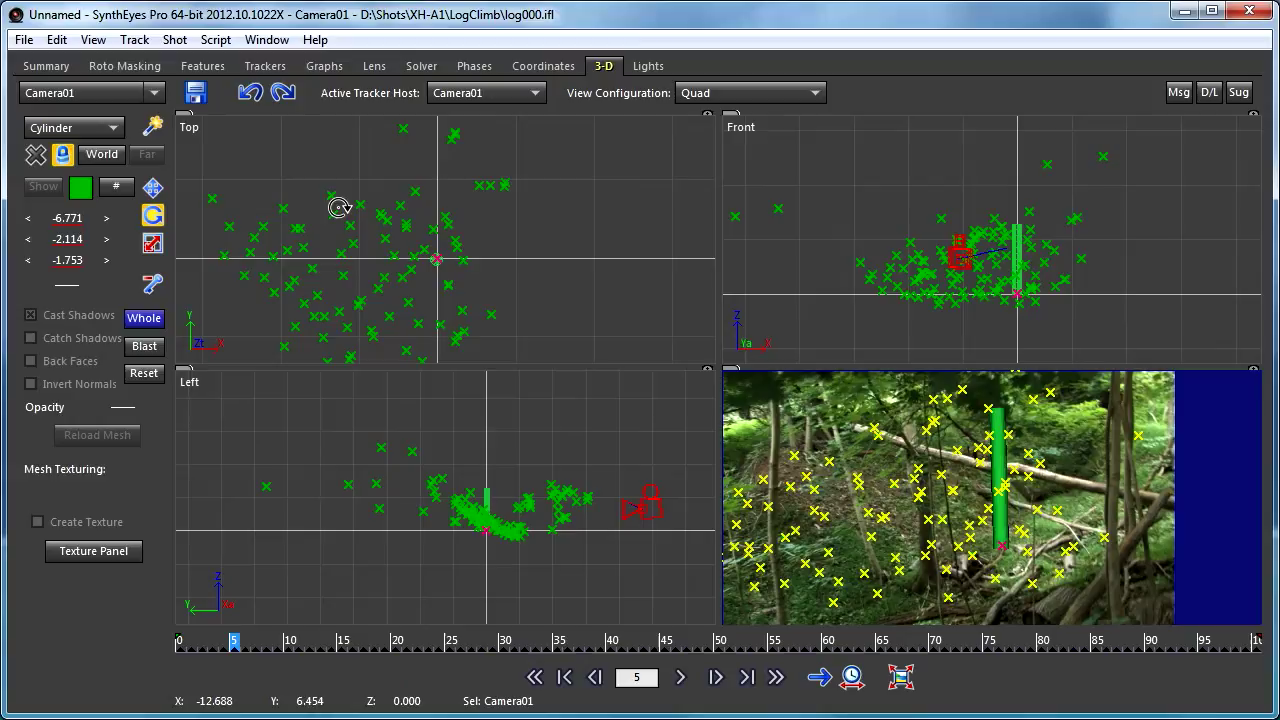
Step: Enable 3-D > Whole affects meshes, try a scene rotation, then undo it
right_click(296, 159)
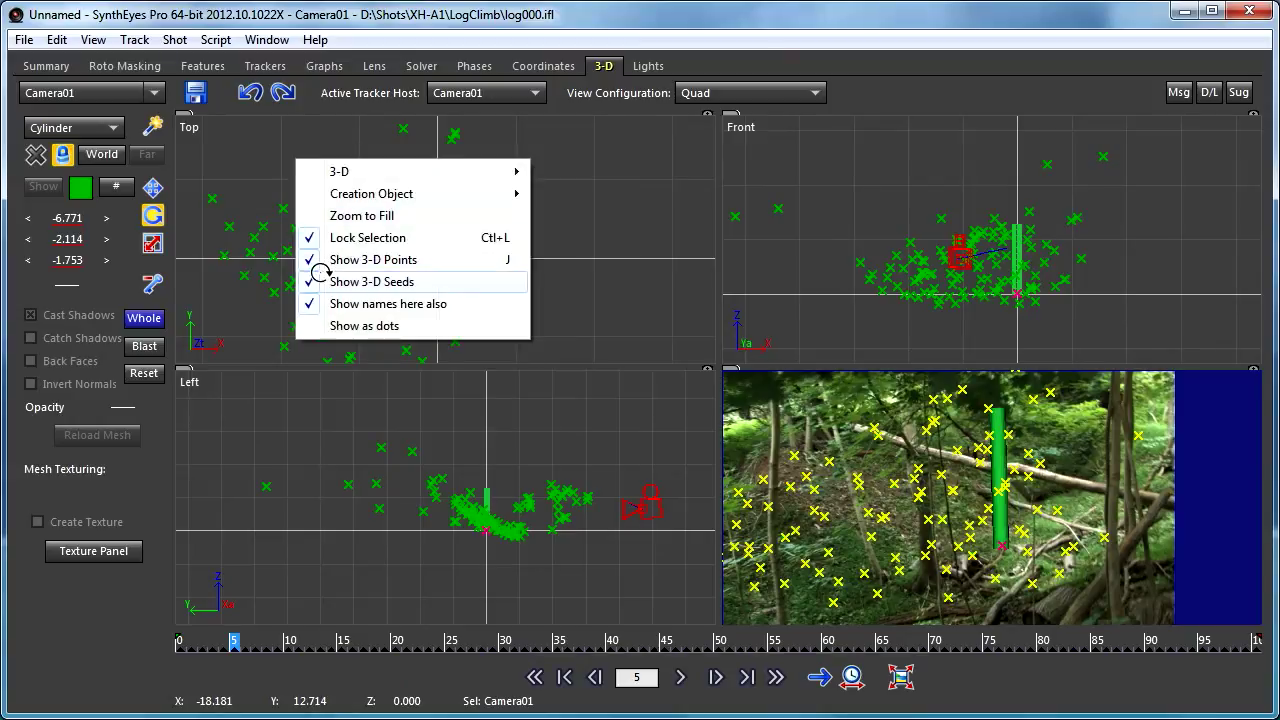
mouse_move(338, 171)
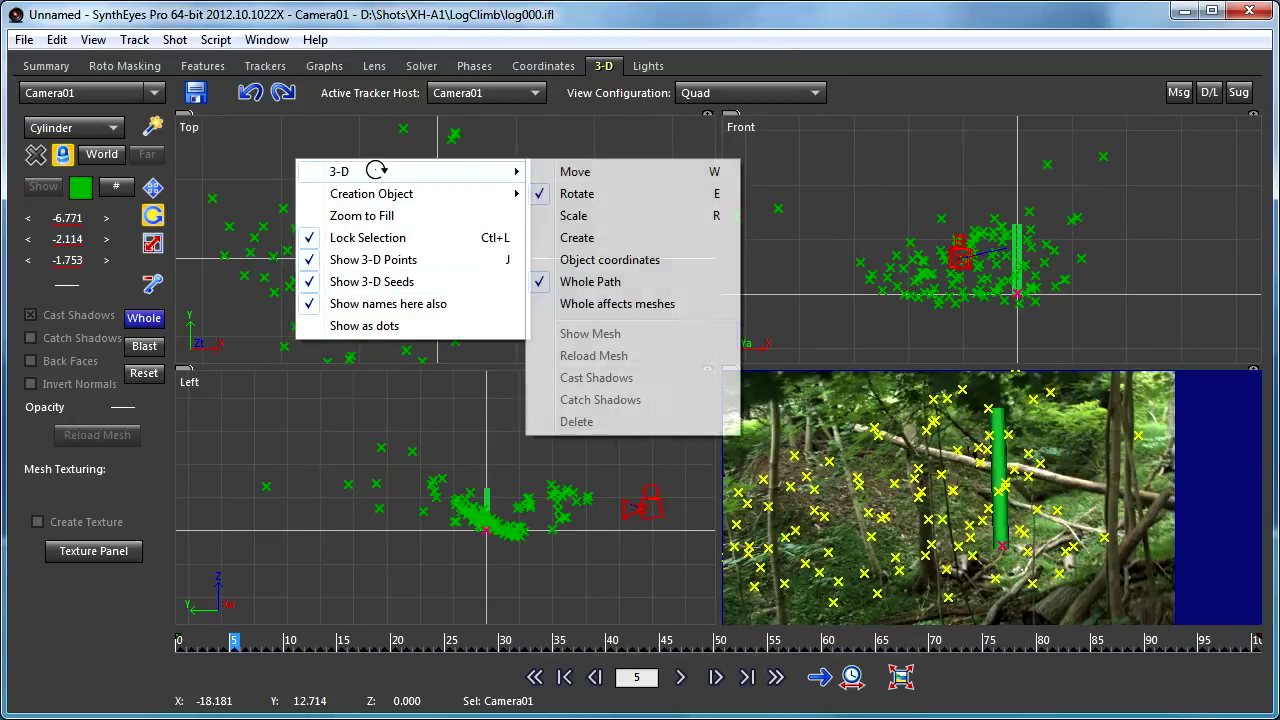
left_click(612, 303)
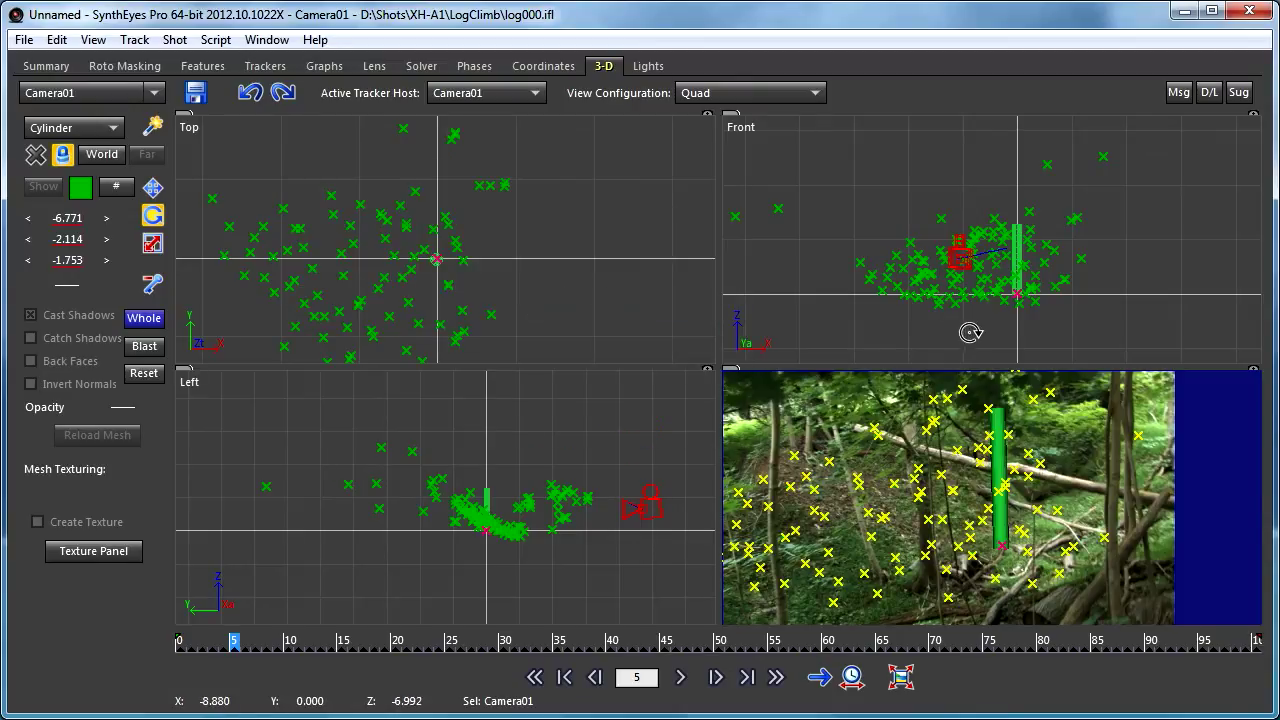
left_click_drag(968, 335, 920, 362)
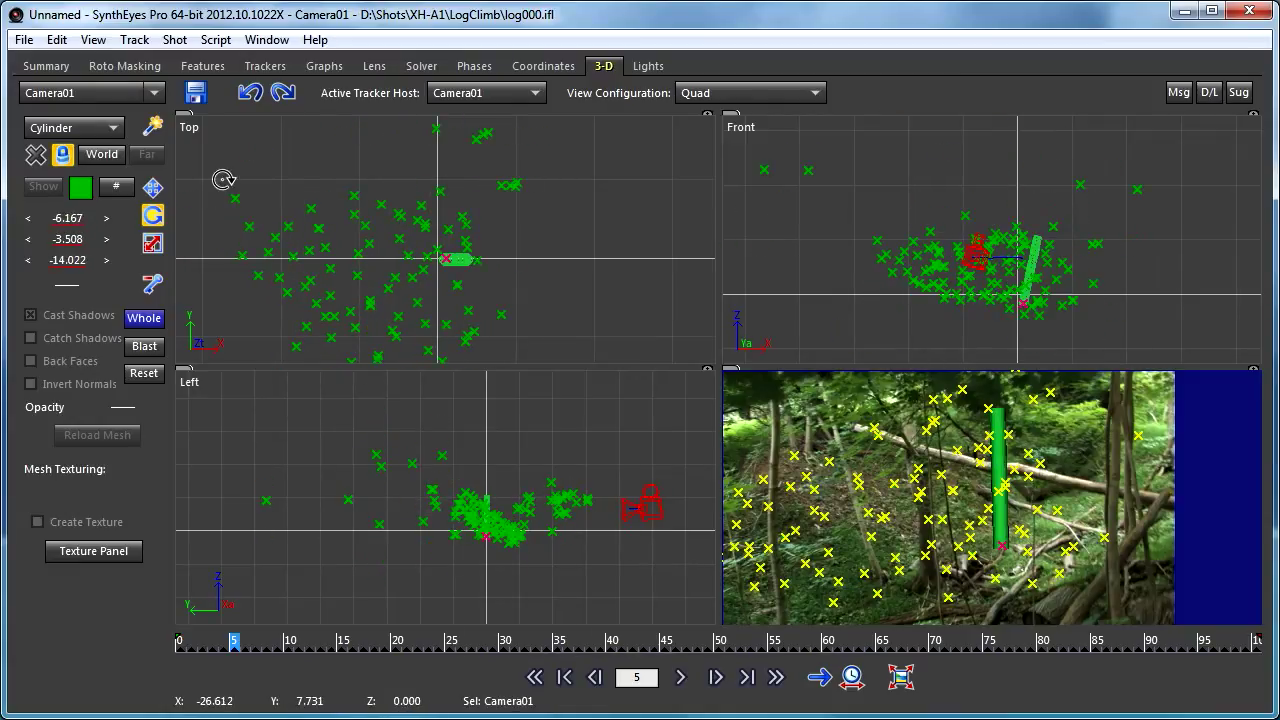
left_click(249, 95)
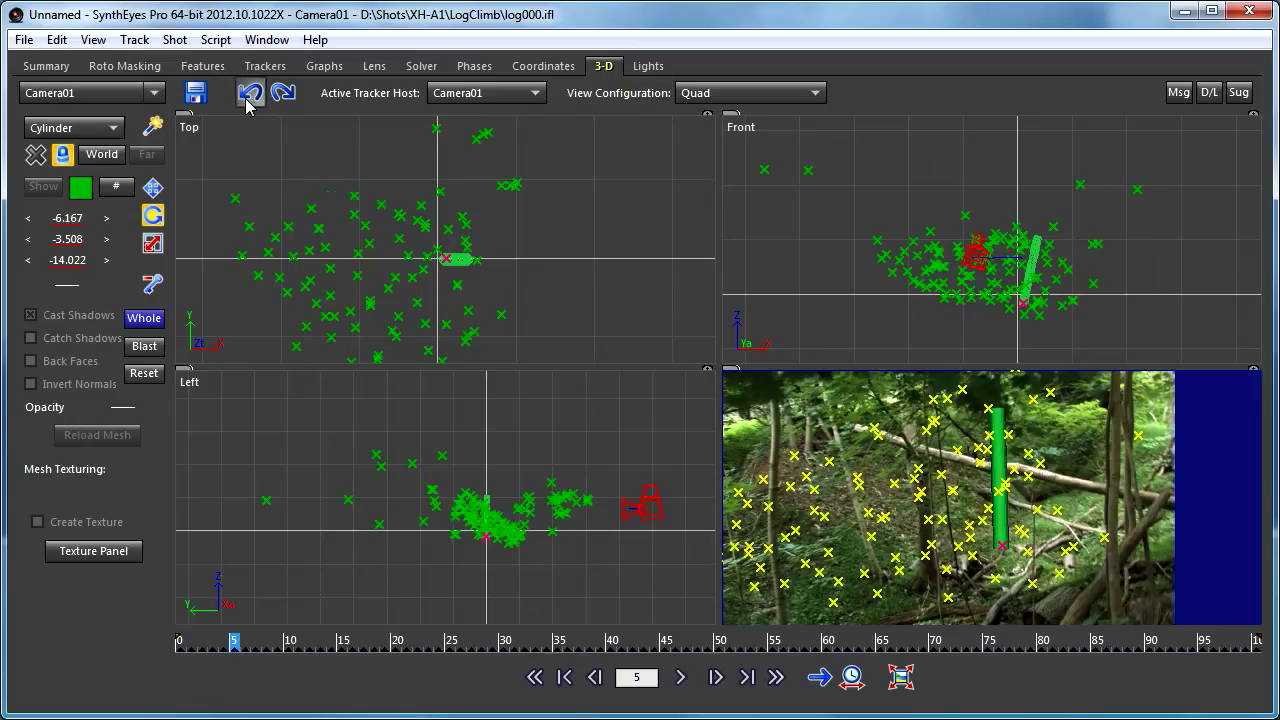
Step: Confirm Whole affects meshes is ticked in the Top view context menu
right_click(298, 153)
mouse_move(436, 164)
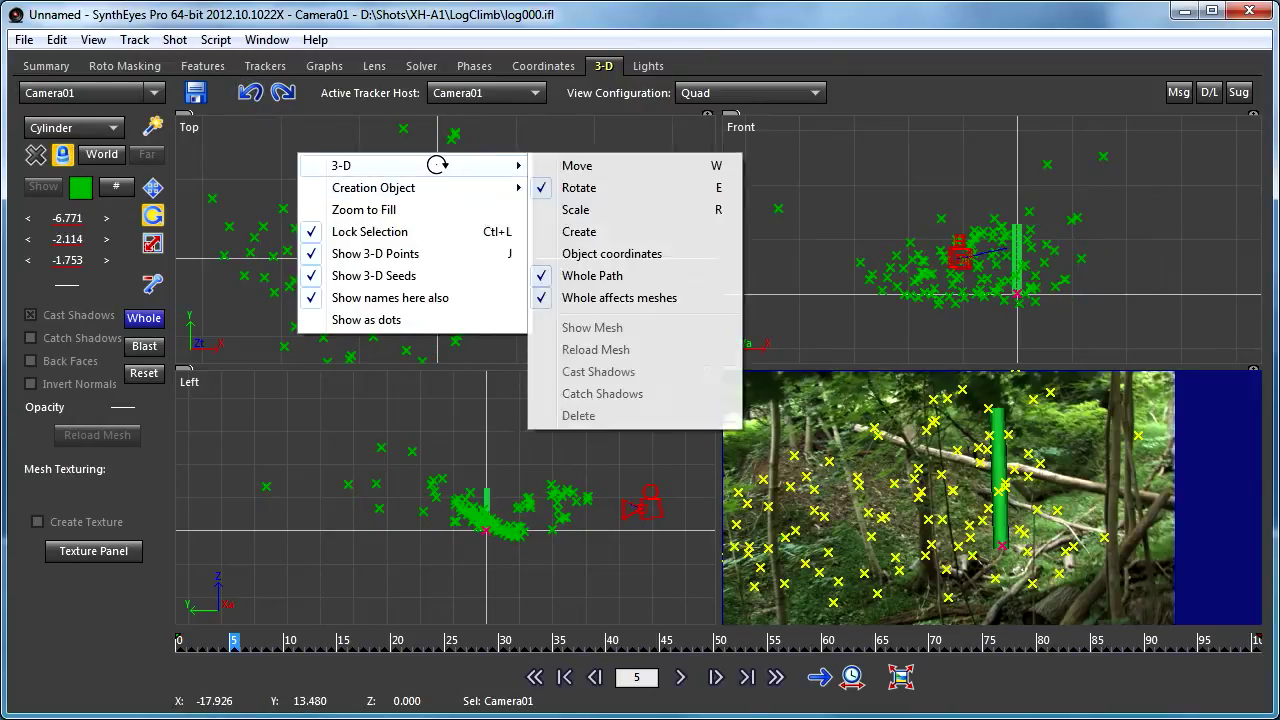
left_click(632, 298)
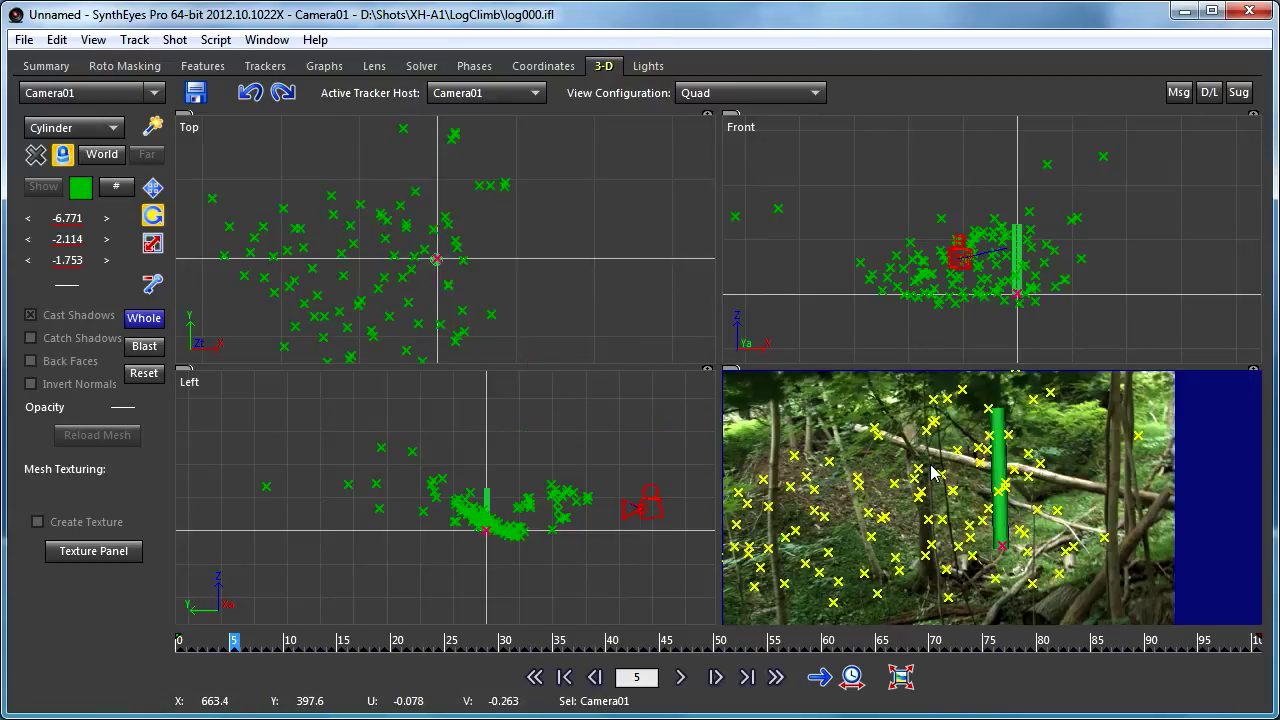
Step: Play the whole shot to check alignment, stopping back at frame 0
left_click_drag(743, 641, 221, 638)
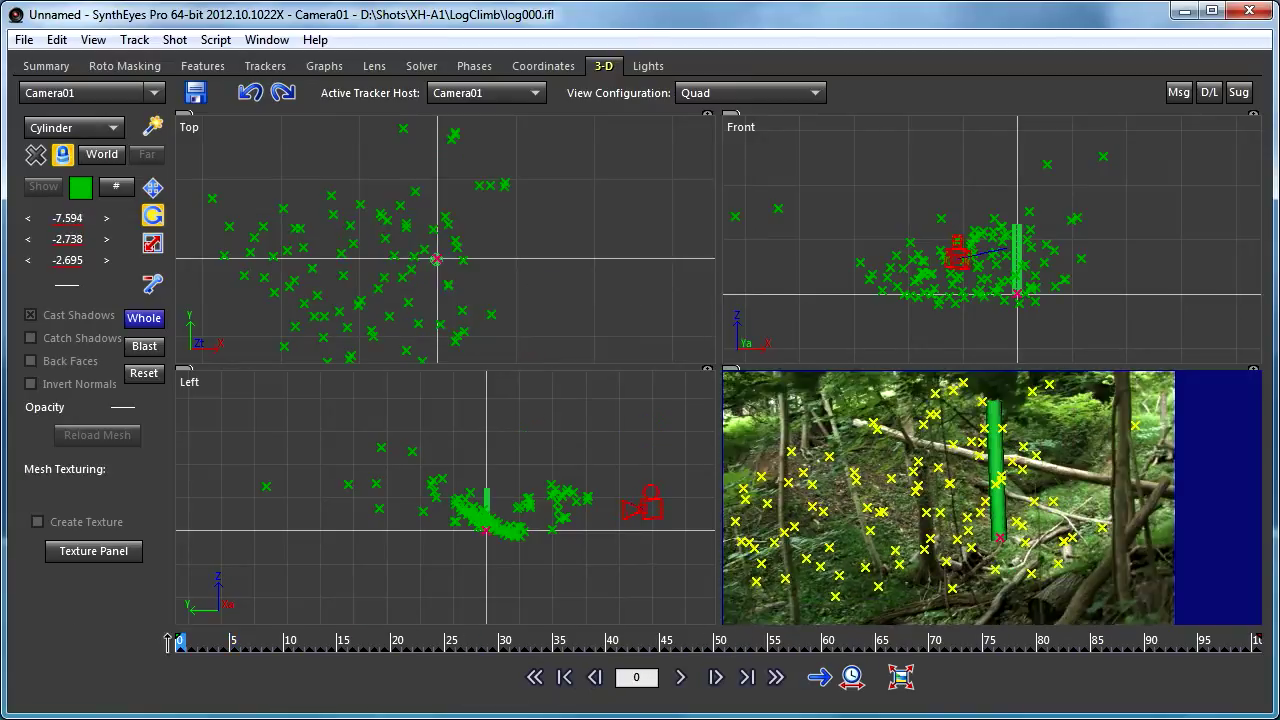
key("space")
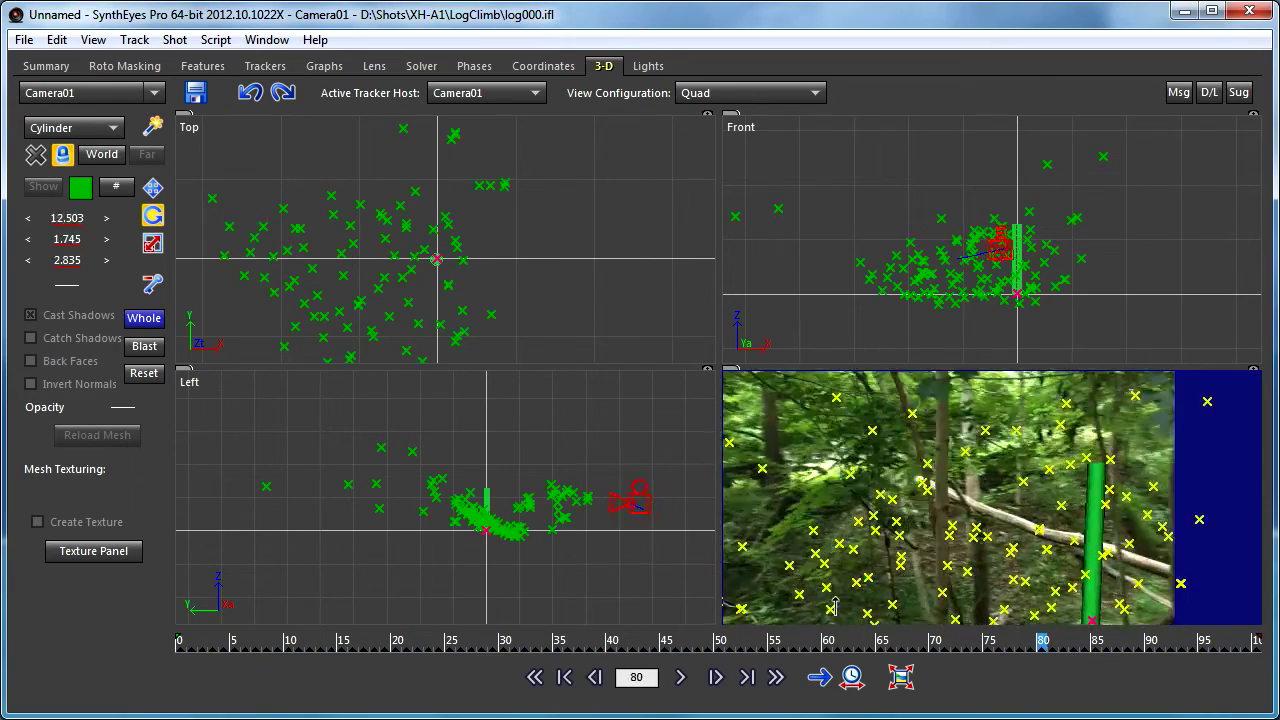
key("space")
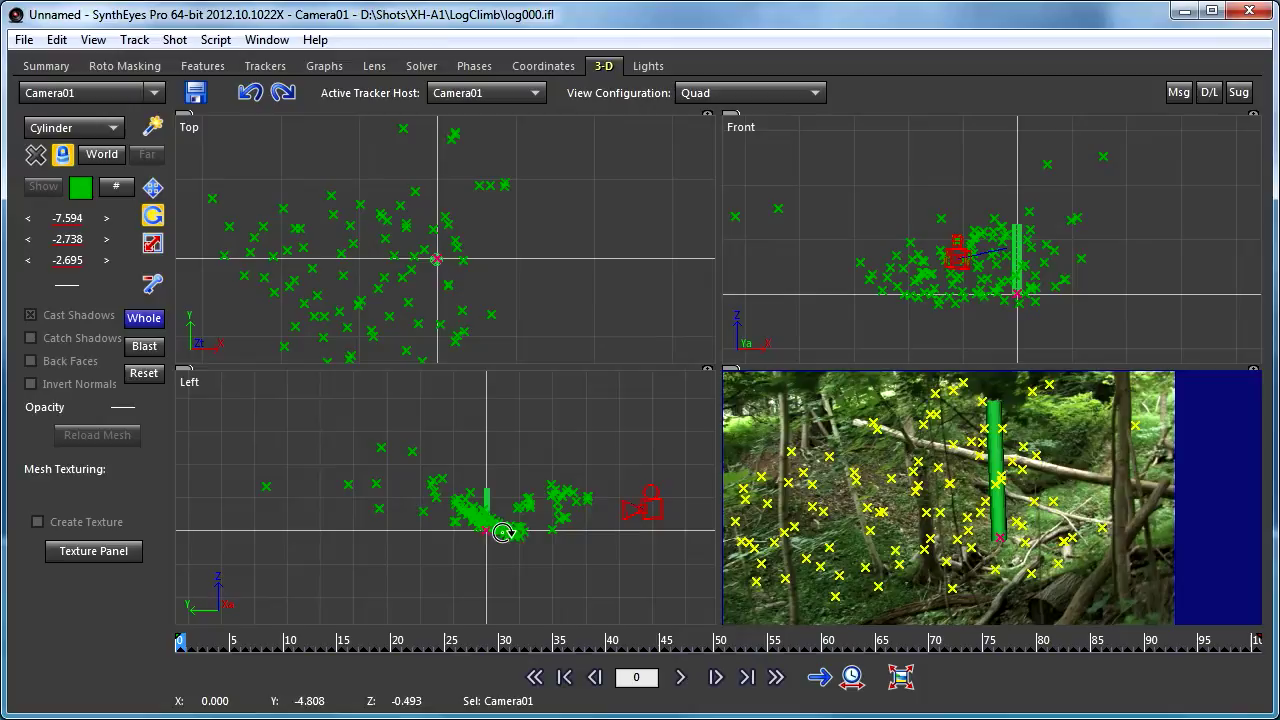
mouse_move(495, 535)
left_mouse_down()
mouse_move(491, 551)
mouse_move(490, 519)
mouse_move(490, 543)
mouse_move(485, 530)
left_mouse_up()
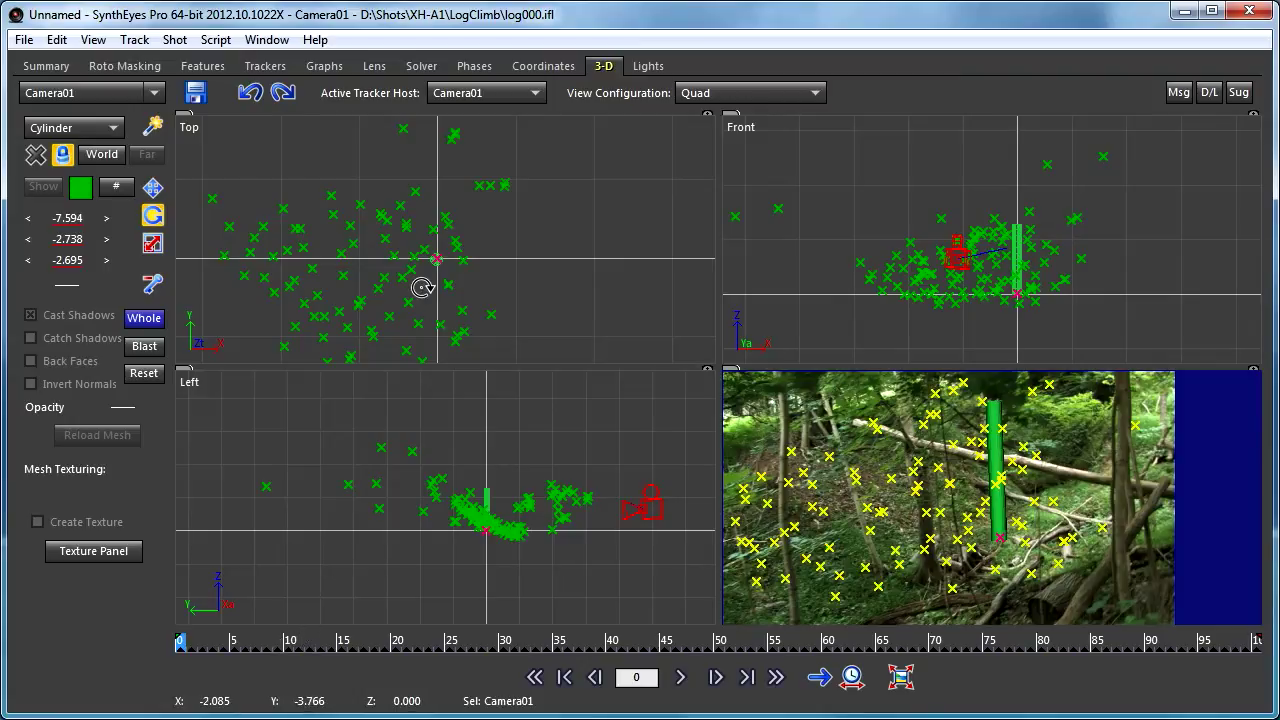
Step: Check the Constrained Pts view in the Solver room, then go to the Coordinates room
left_click(430, 66)
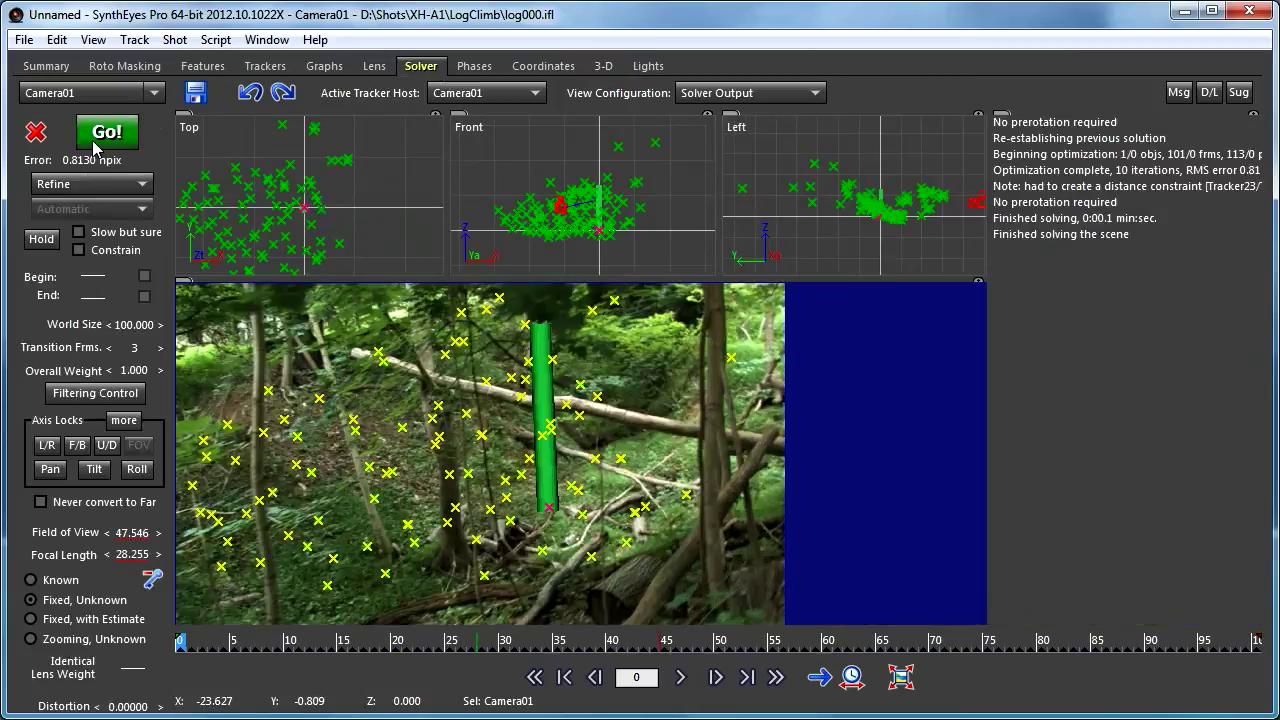
left_click(729, 93)
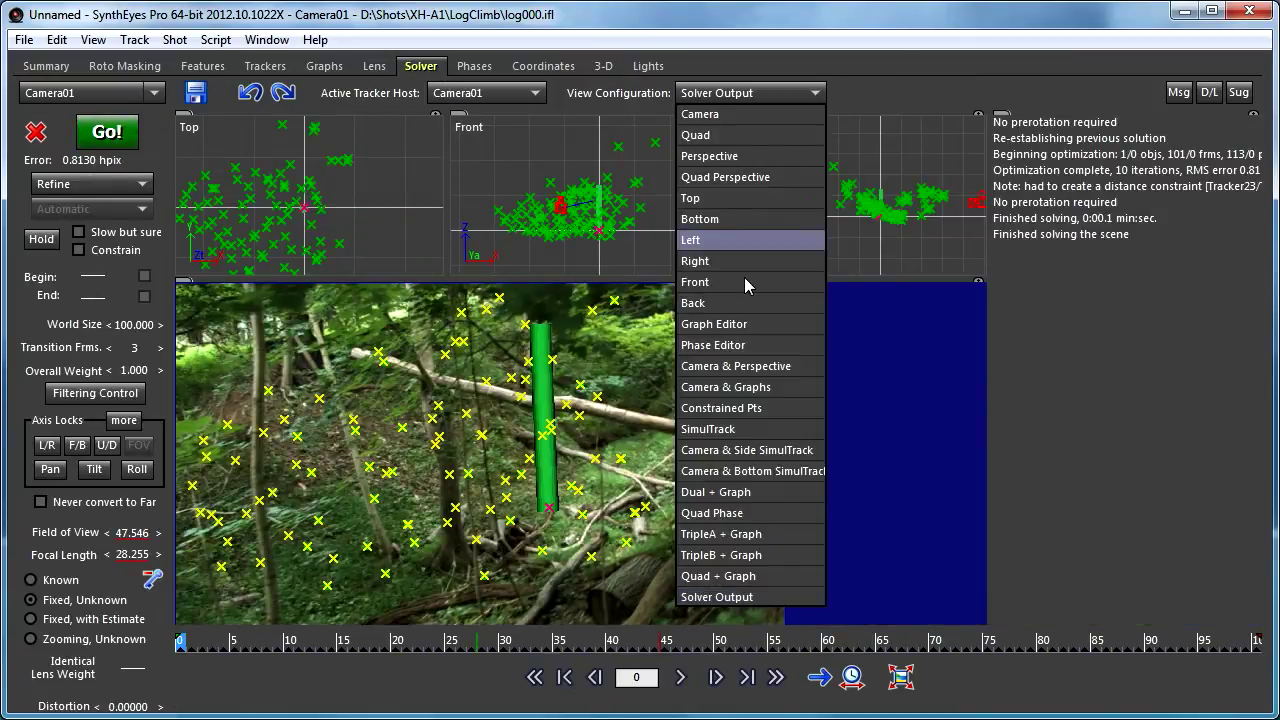
left_click(745, 408)
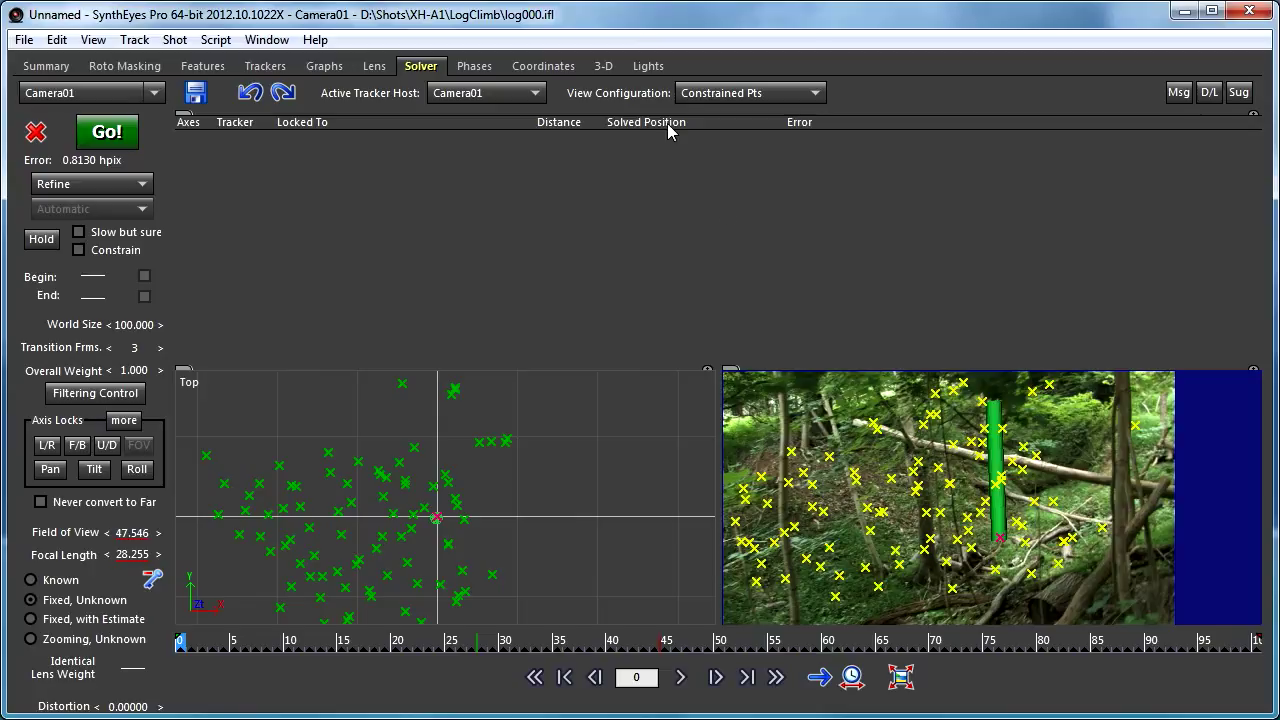
left_click(559, 67)
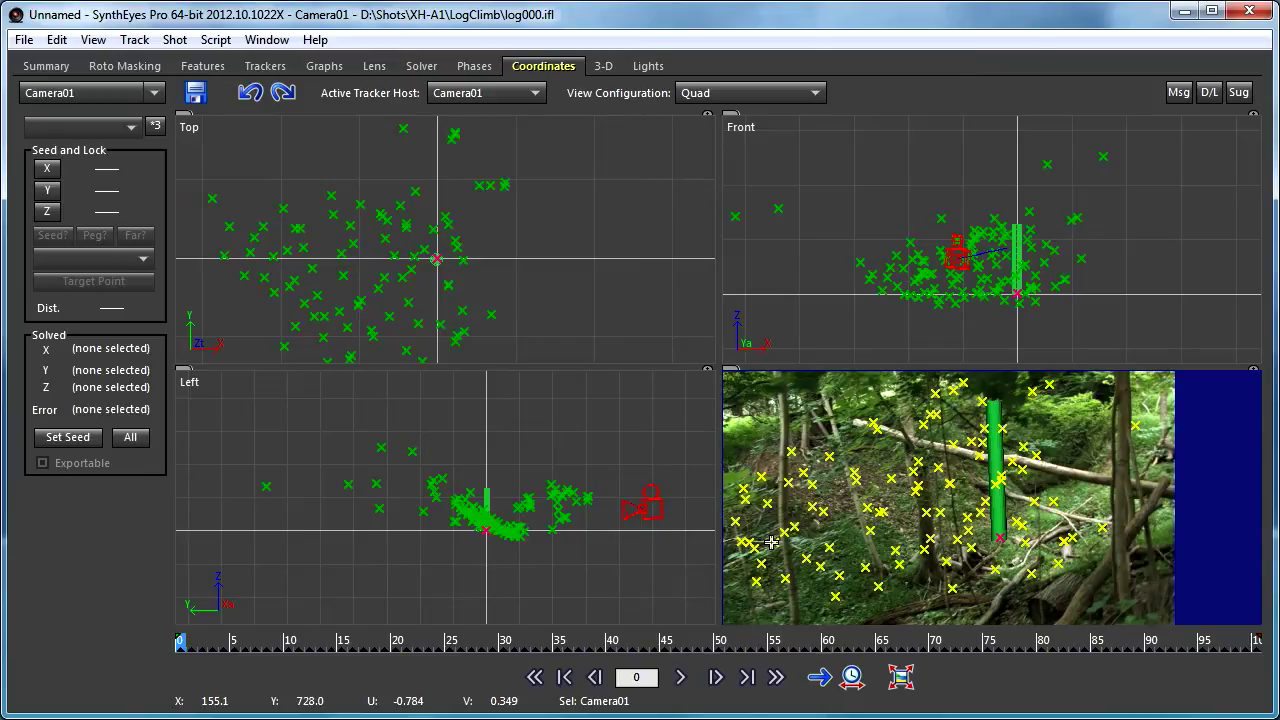
Step: Select Tracker60, Tracker38 and two other trackers, and copy their solved positions into their seeds
left_click(603, 66)
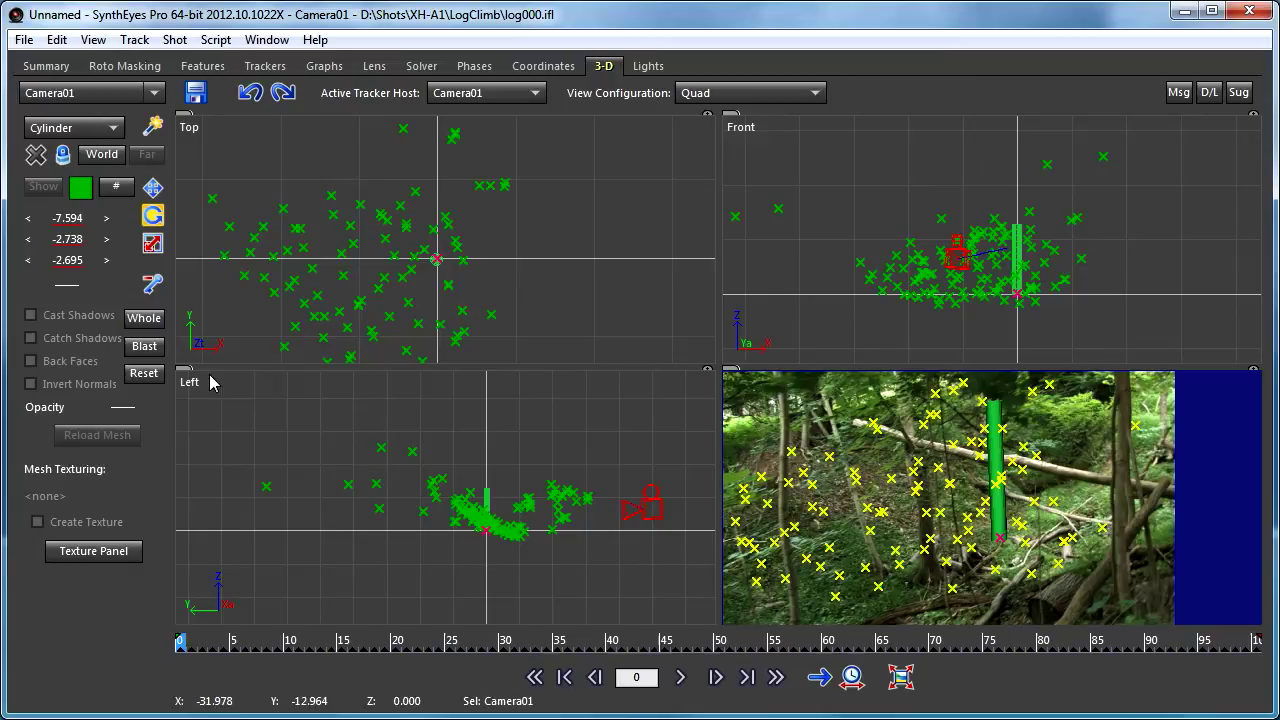
left_click(541, 70)
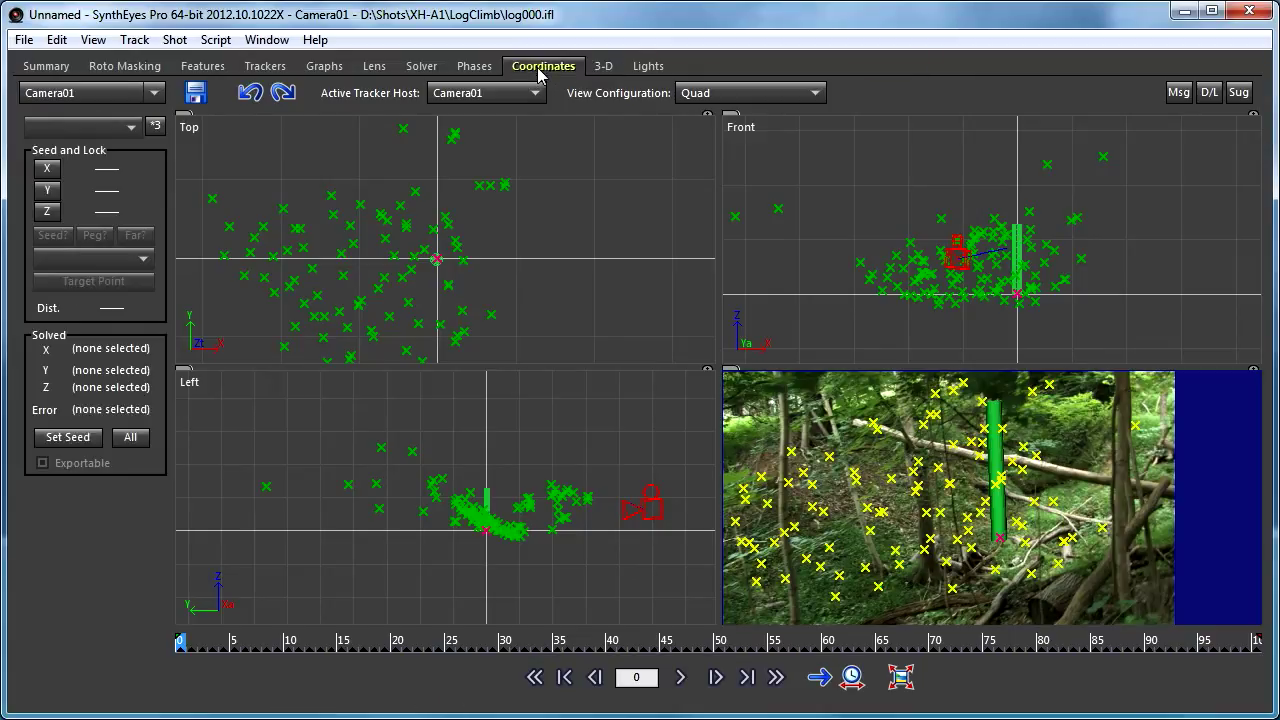
left_click(794, 526)
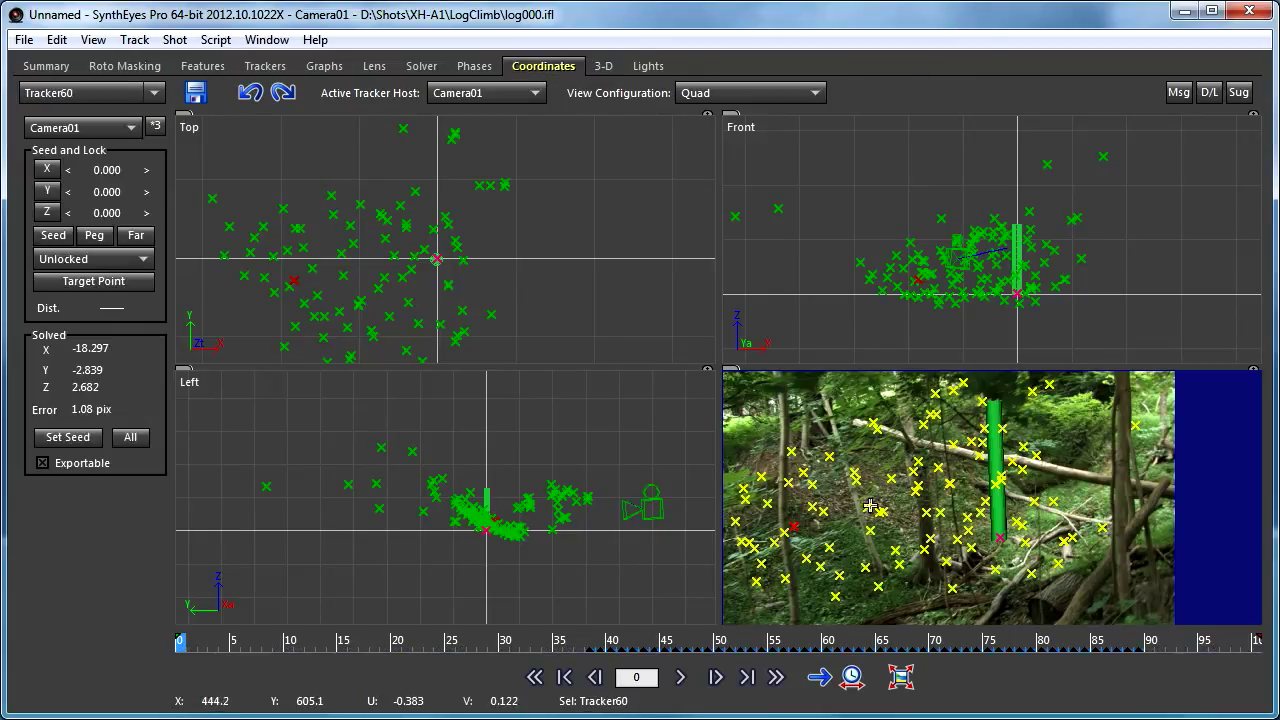
left_click(940, 466, "ctrl")
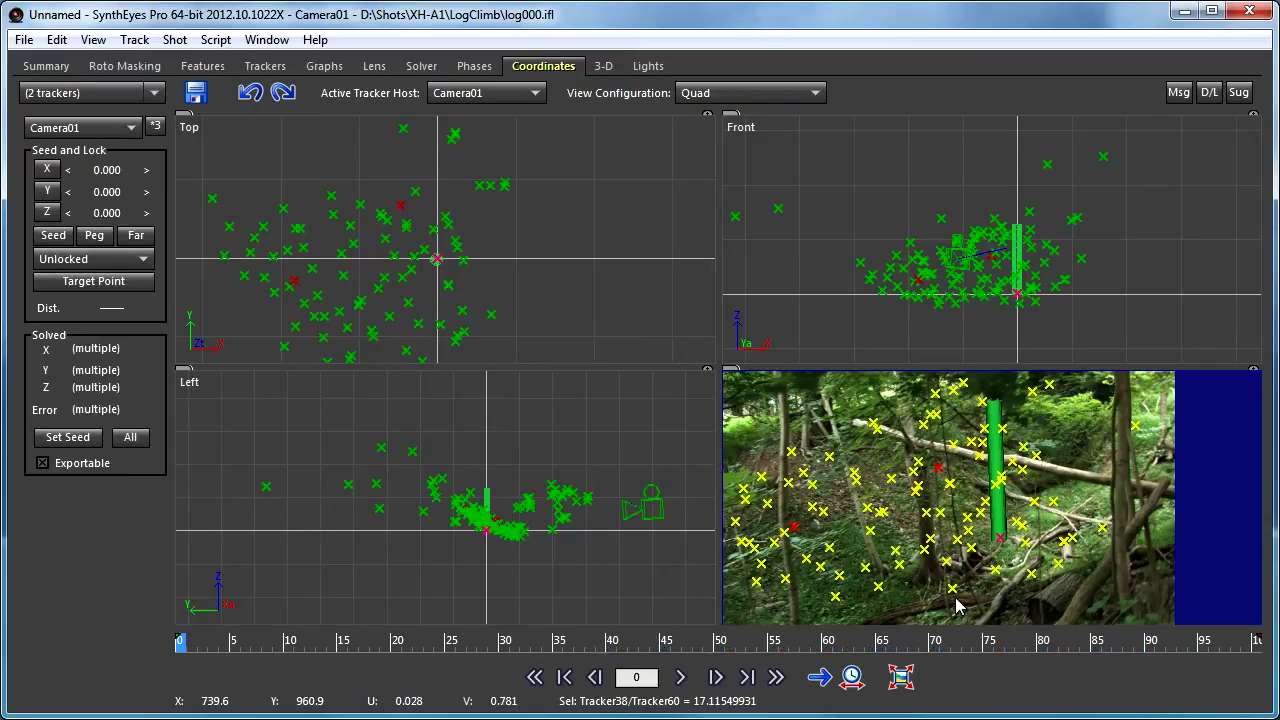
left_click(952, 587, "ctrl")
left_click(1101, 527, "ctrl")
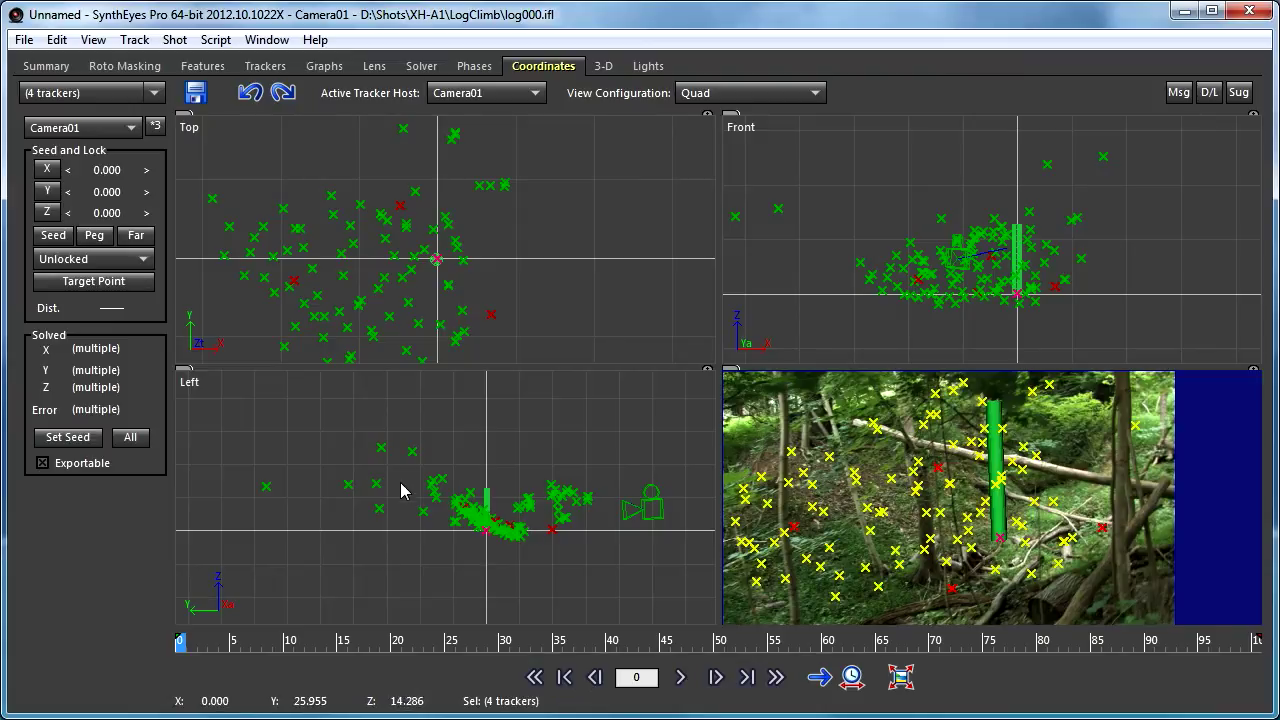
left_click(68, 438)
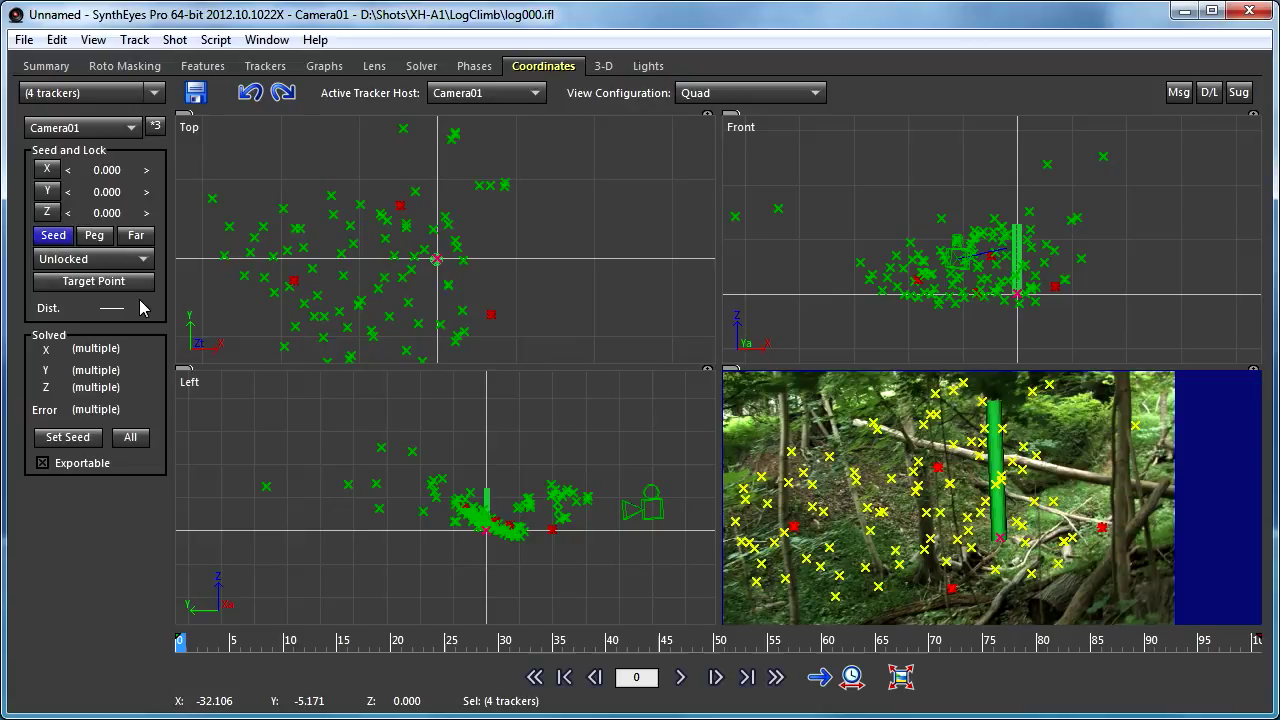
Step: Make trackers #2, #38, #41 and #60 Lock Points and show them in the Constrained Pts view
left_click(54, 238)
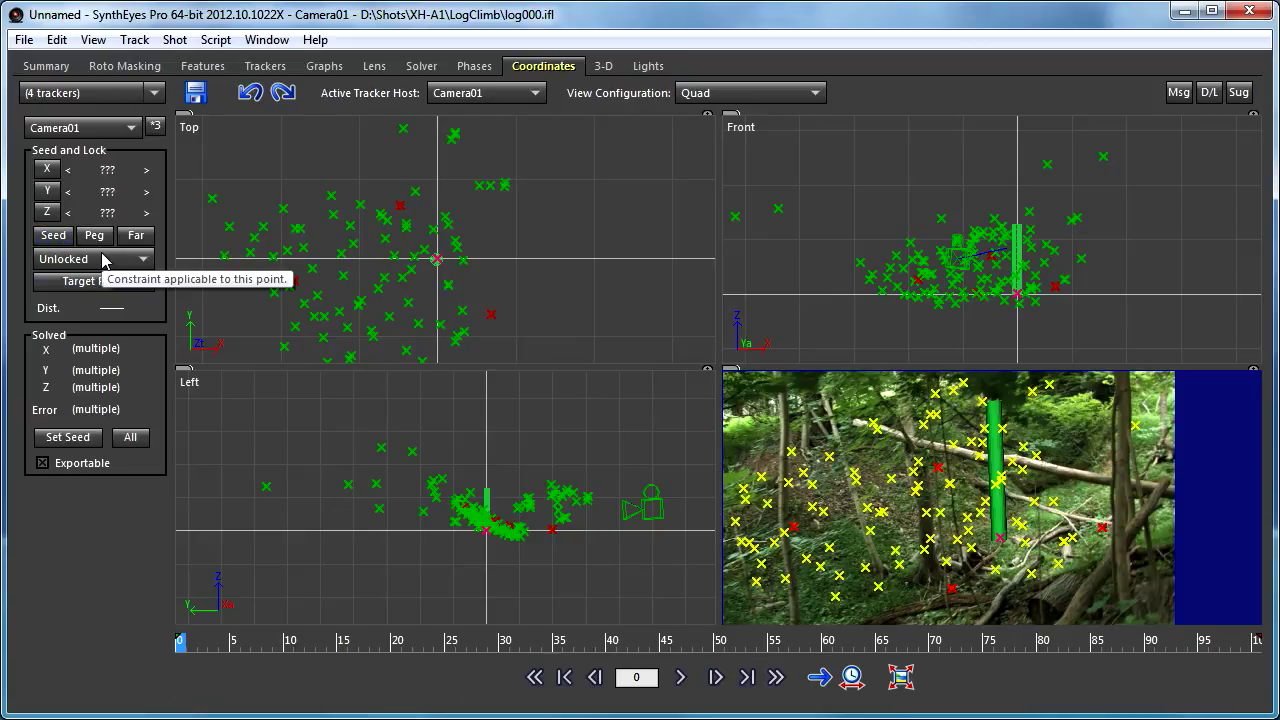
left_click(95, 259)
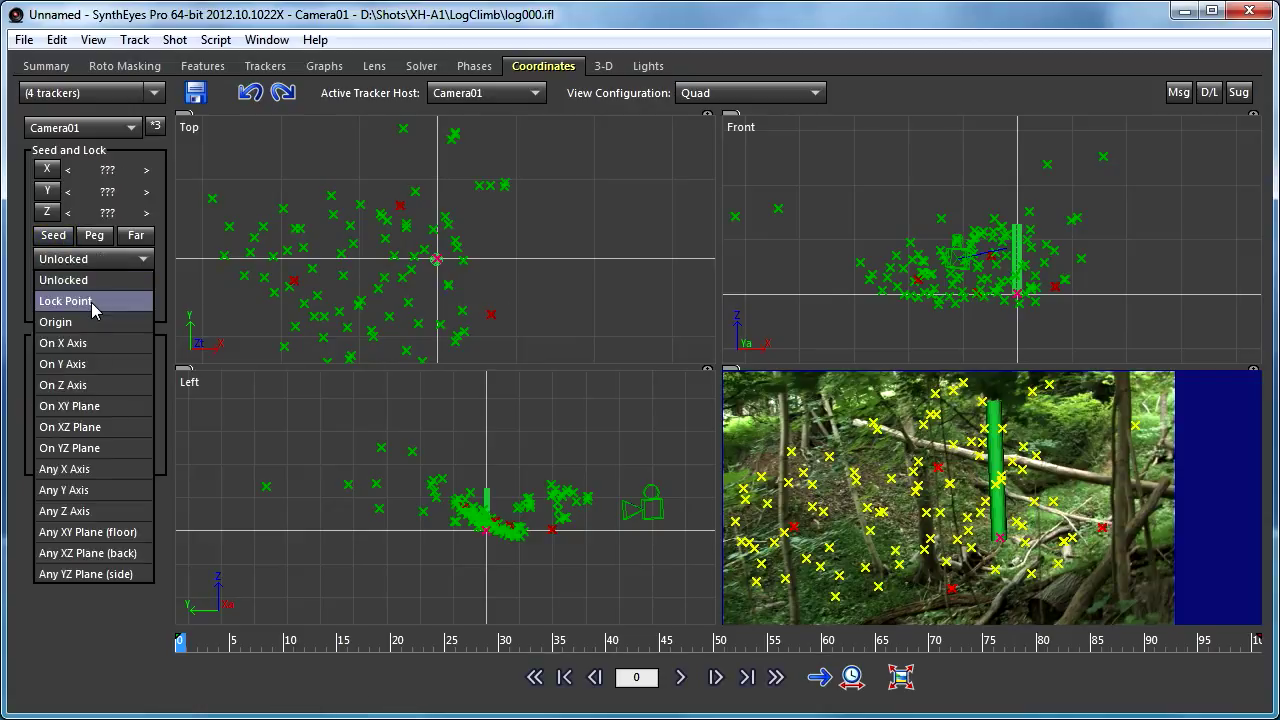
left_click(91, 301)
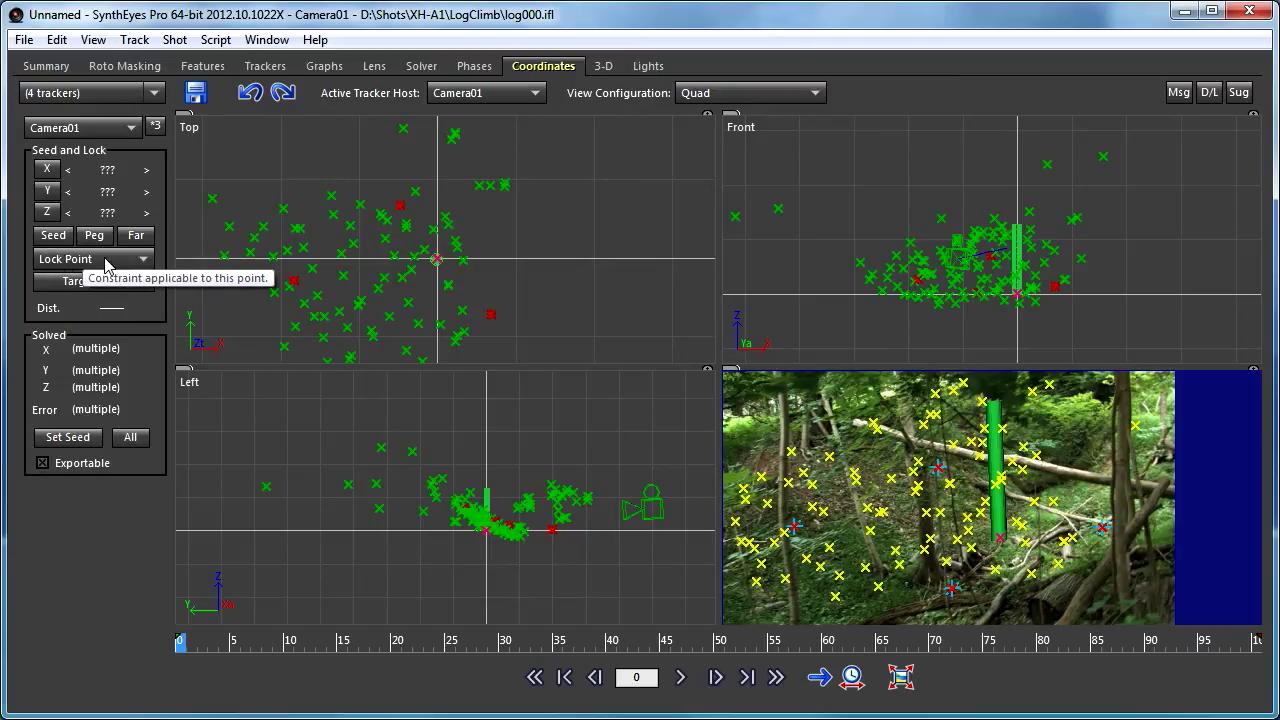
left_click(721, 88)
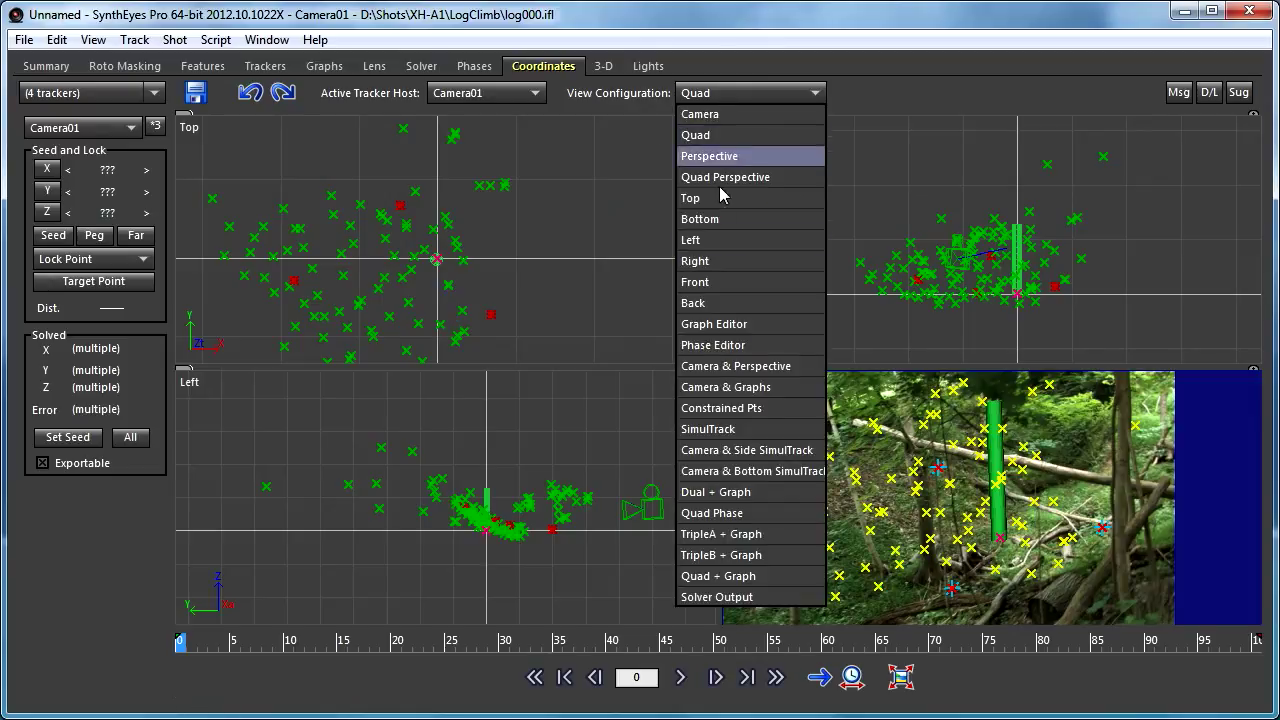
left_click(721, 408)
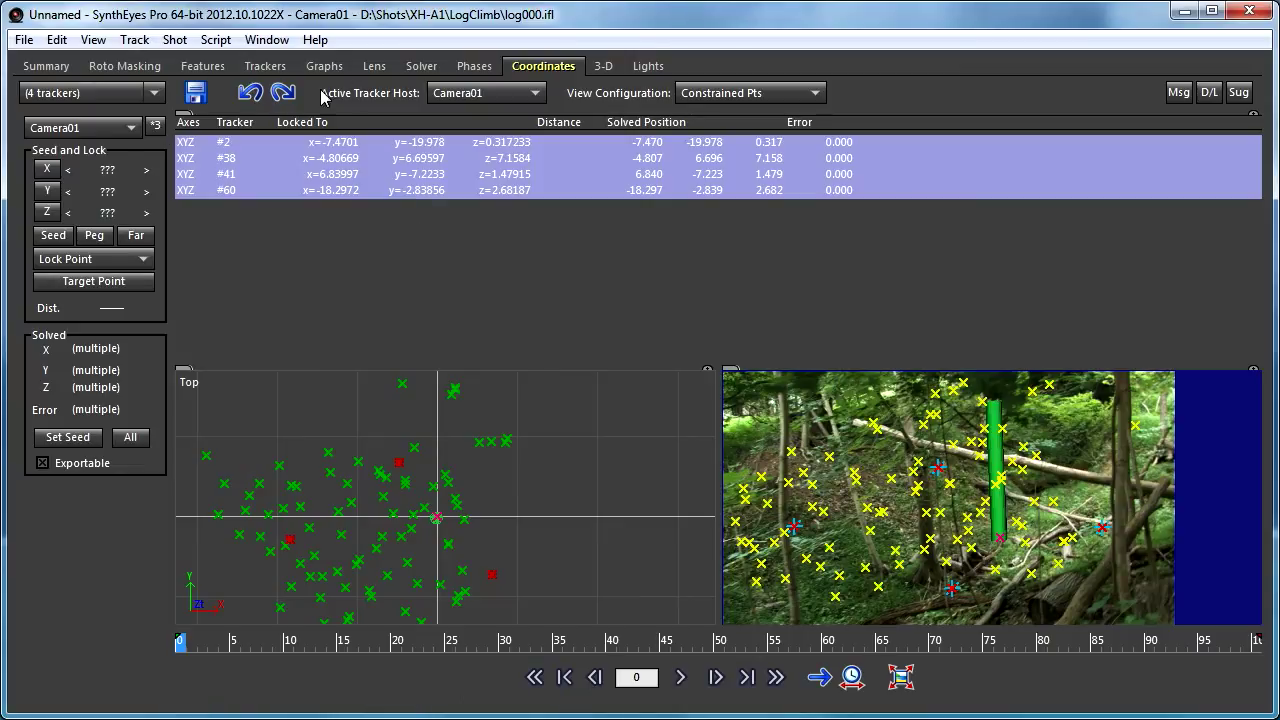
Step: Re-solve the shot in Automatic mode, reaching about 0.81 hpix RMS error
left_click(421, 66)
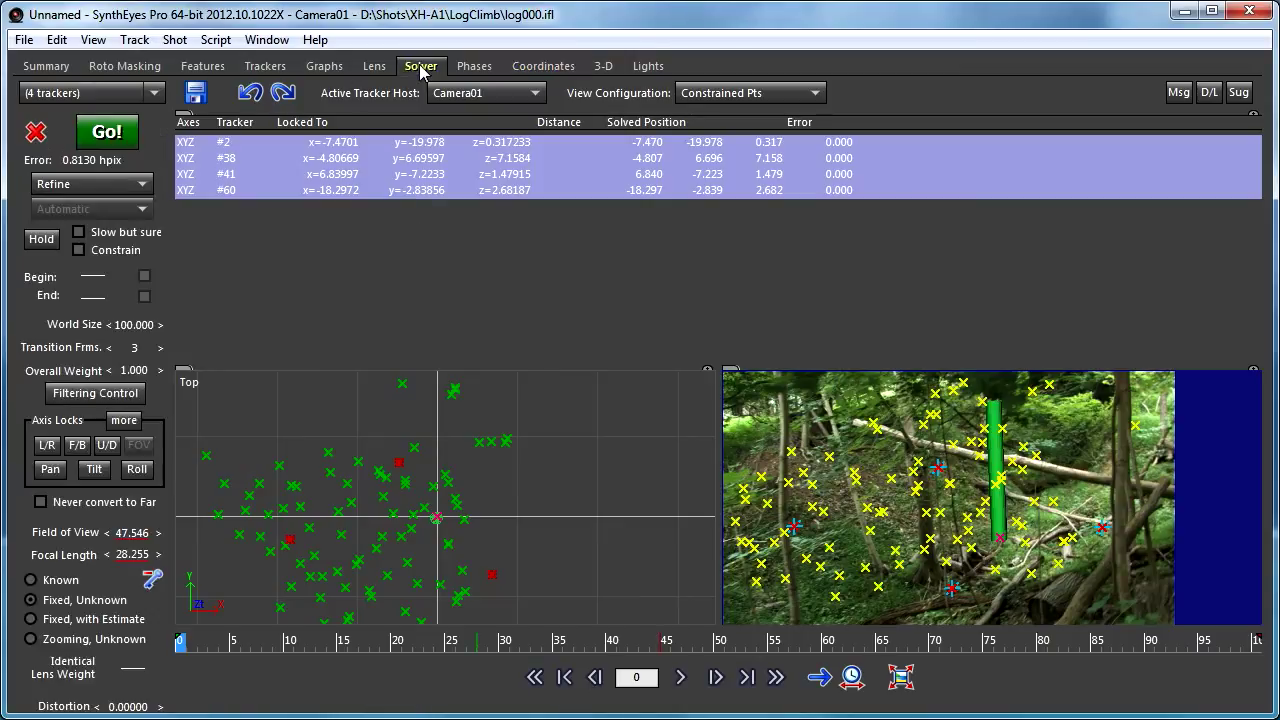
left_click(90, 184)
left_click(85, 226)
left_click(100, 143)
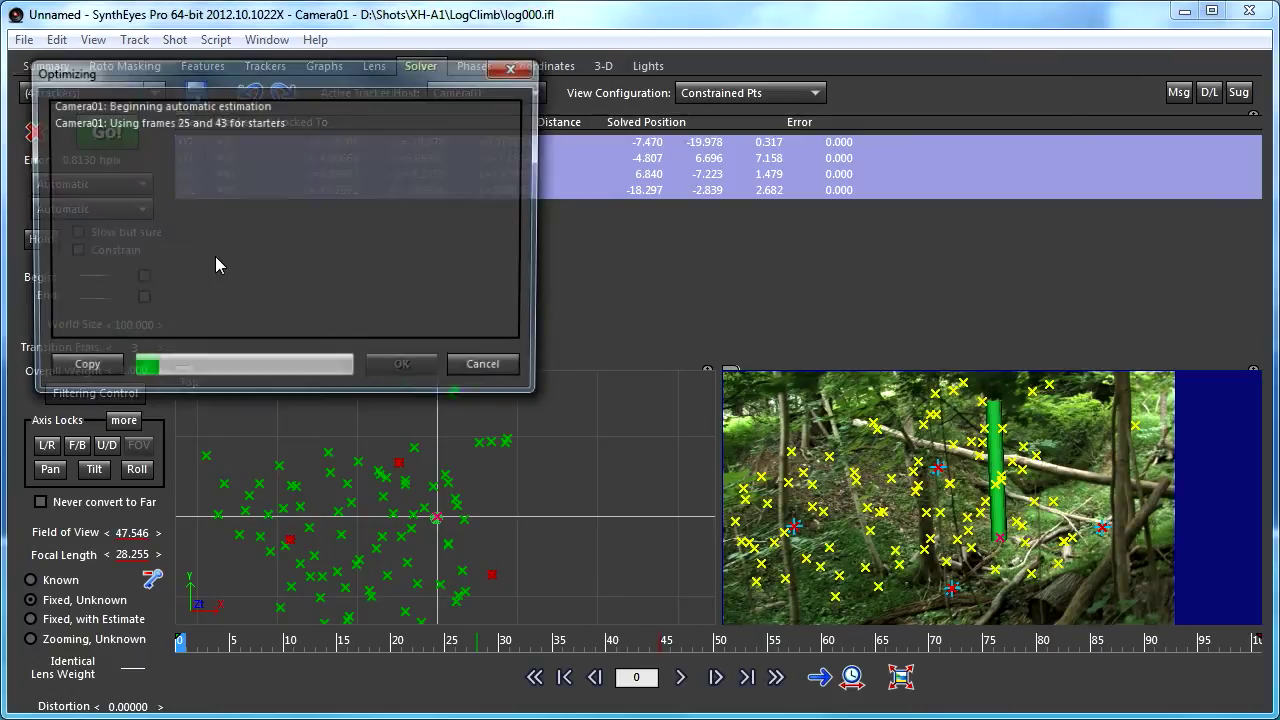
left_click(401, 369)
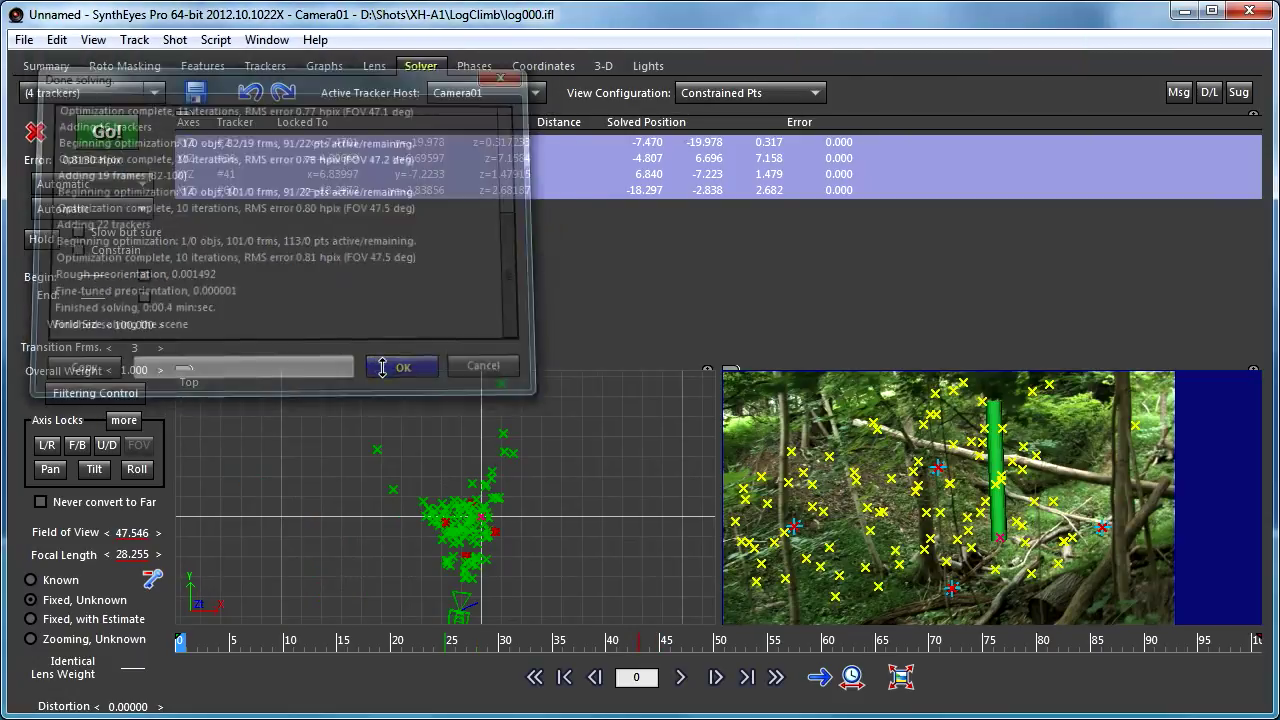